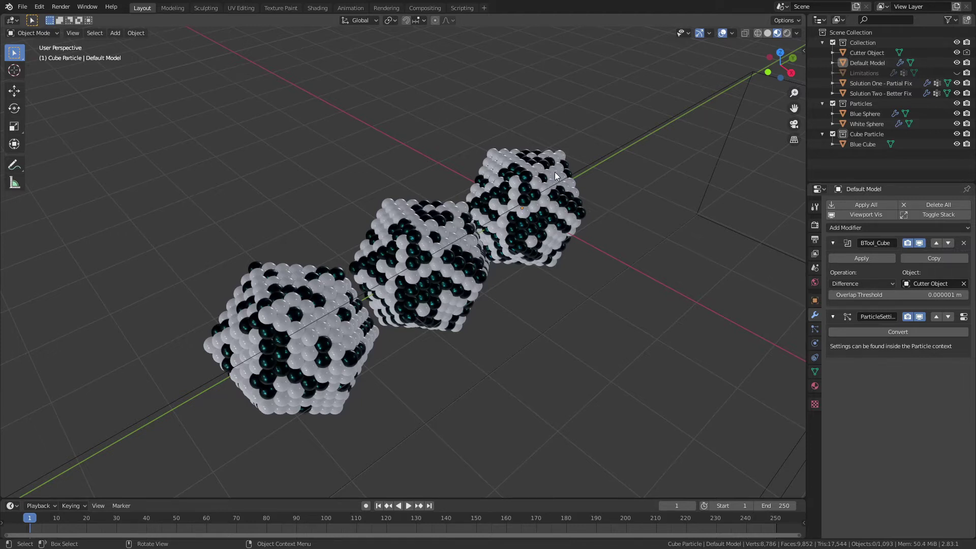
Step: Compare the three particle models, then show the Default Model icosphere's hair particle settings
{"action": "left_click", "coordinate": [541, 176]}
{"action": "left_click", "coordinate": [419, 249]}
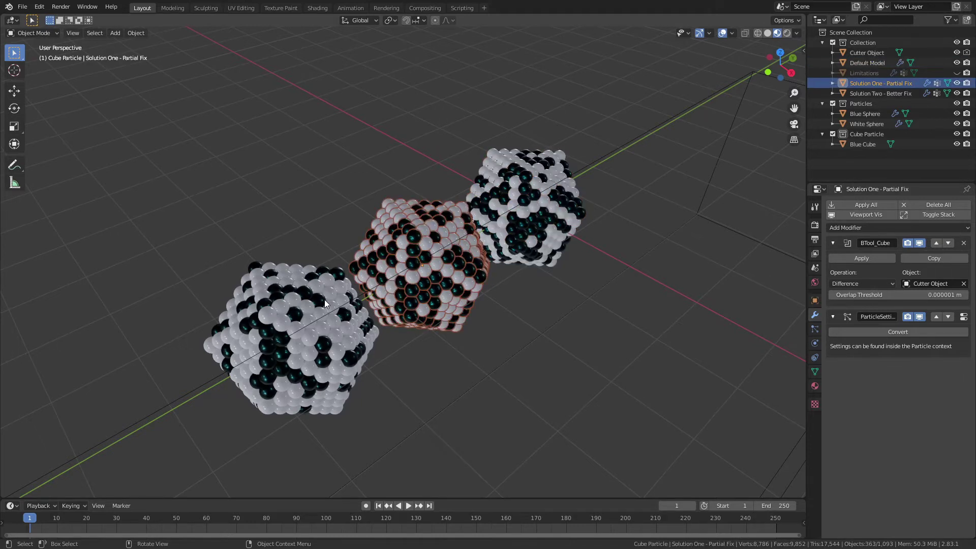
{"action": "left_click", "coordinate": [326, 304]}
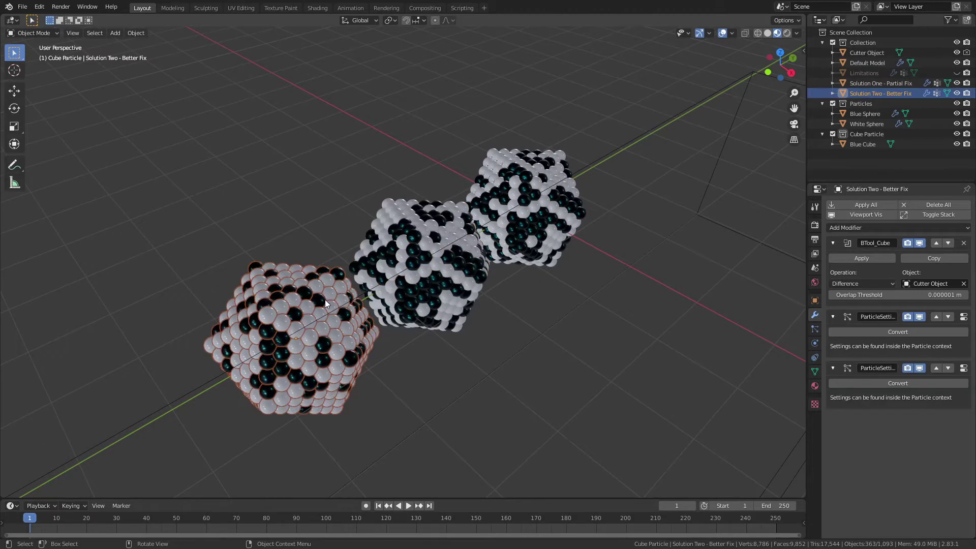
{"action": "left_click", "coordinate": [508, 200]}
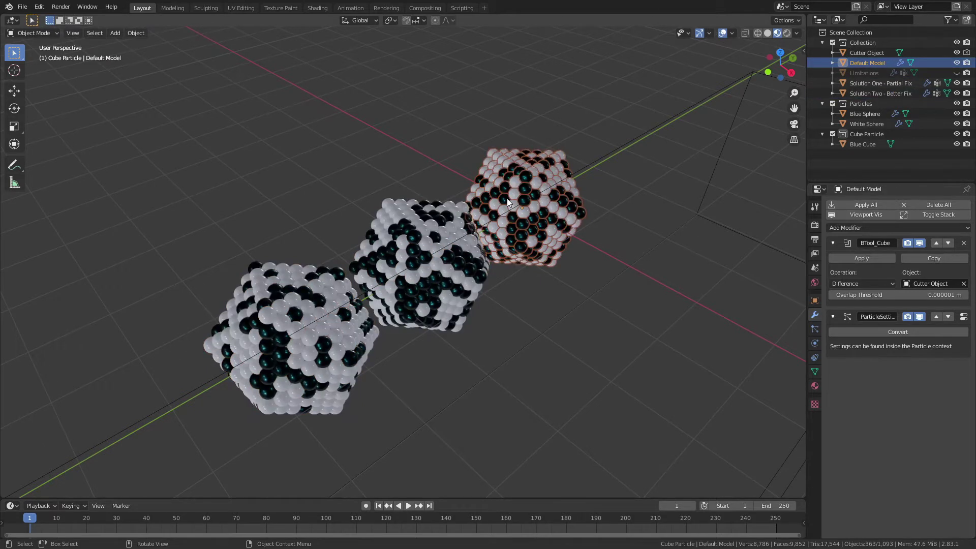
{"action": "left_click", "coordinate": [815, 330]}
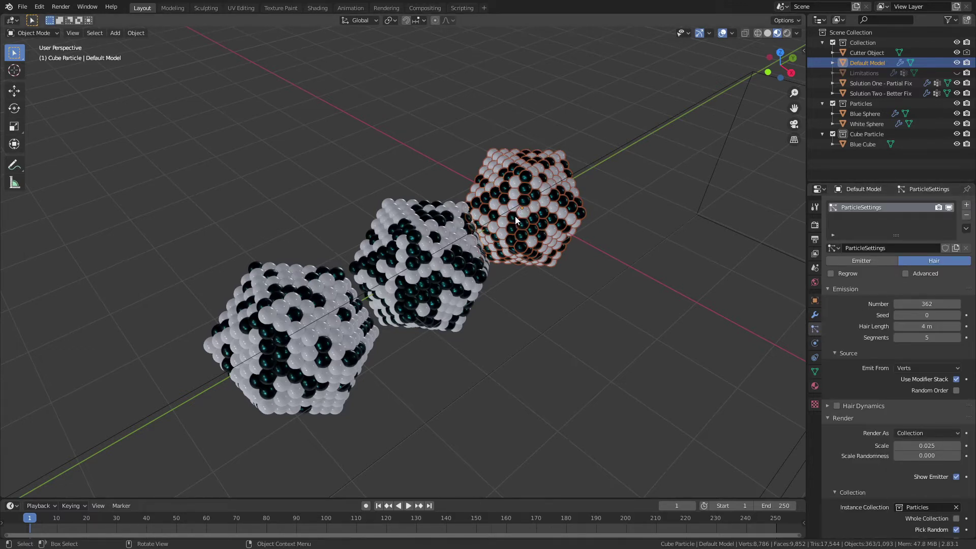
{"action": "key", "text": "Tab"}
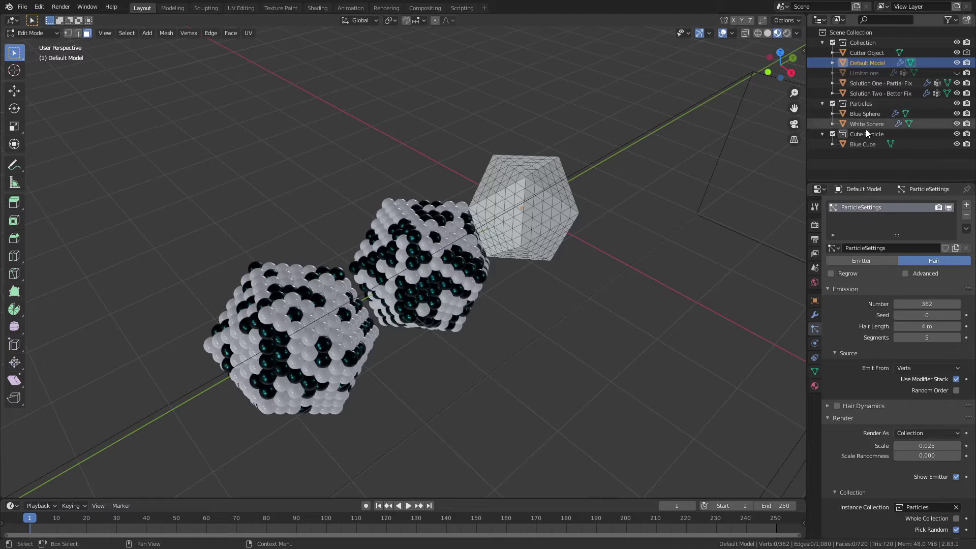
{"action": "key", "text": "Tab"}
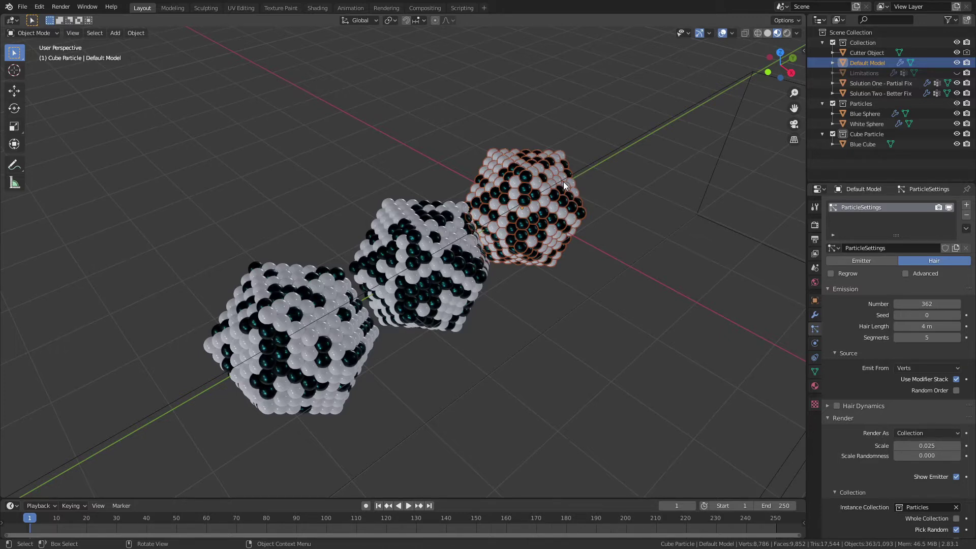
Step: Zoom out and orbit so the whole Cutter Object box is framed beside the models
{"action": "key", "text": "KP_4"}
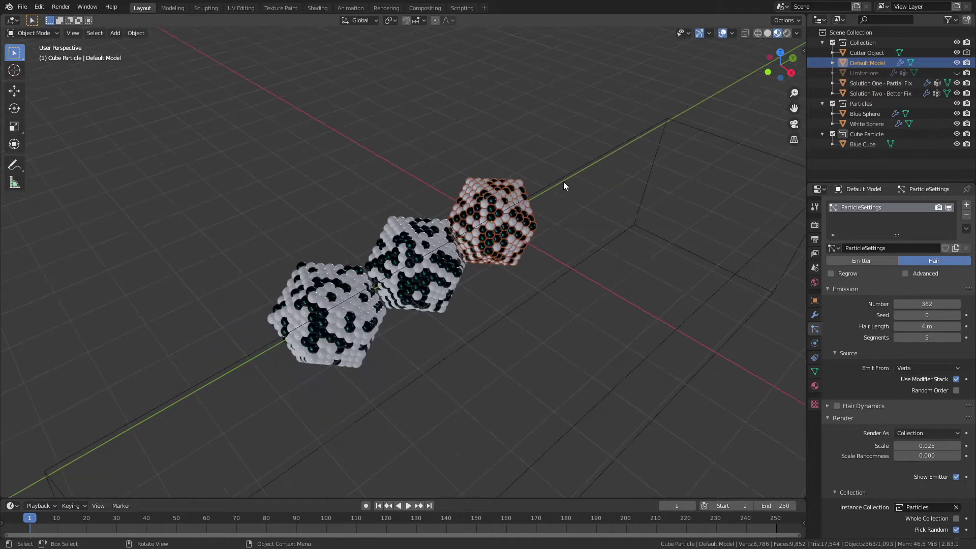
{"action": "left_click", "coordinate": [631, 152]}
{"action": "left_click", "coordinate": [626, 149]}
{"action": "scroll", "coordinate": [618, 162], "scroll_direction": "down", "scroll_amount": 2}
{"action": "middle_click_drag", "start_coordinate": [615, 172], "coordinate": [532, 218]}
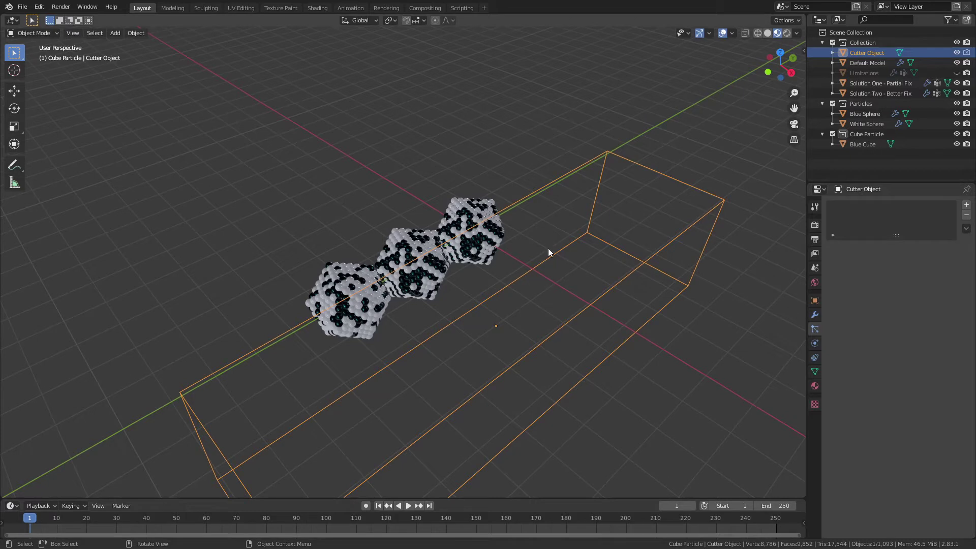
Step: Review the Default Model's modifier stack and particle settings, then select the Cutter Object
{"action": "left_click", "coordinate": [471, 207]}
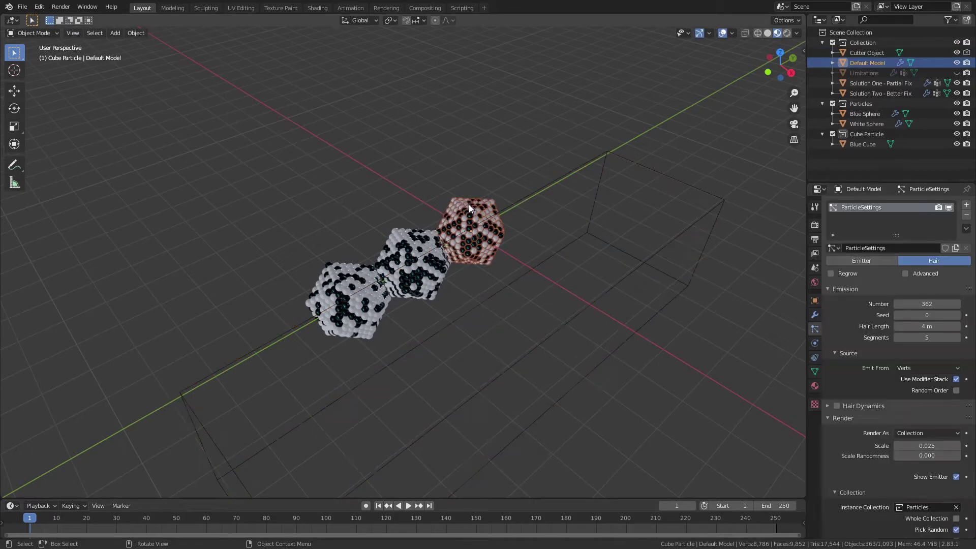
{"action": "left_click", "coordinate": [815, 316]}
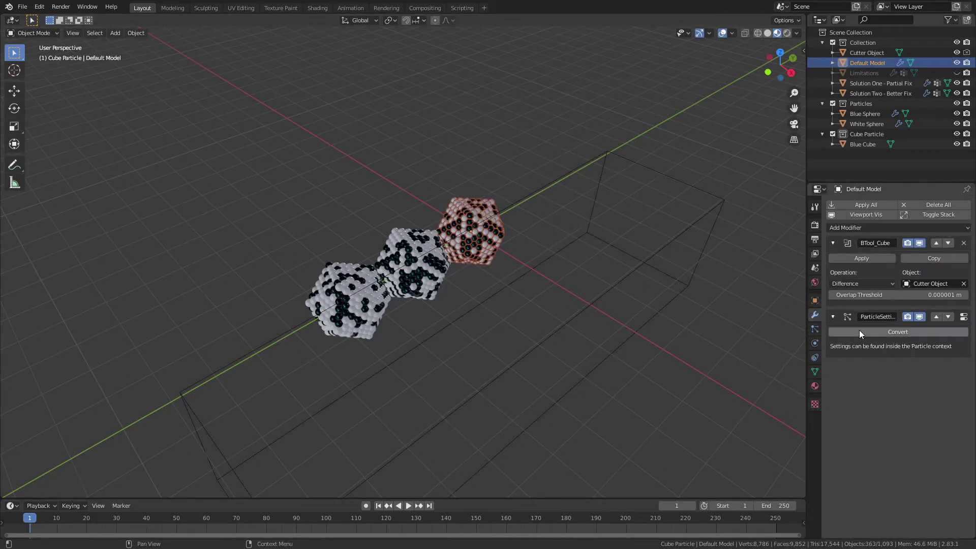
{"action": "left_click", "coordinate": [815, 329]}
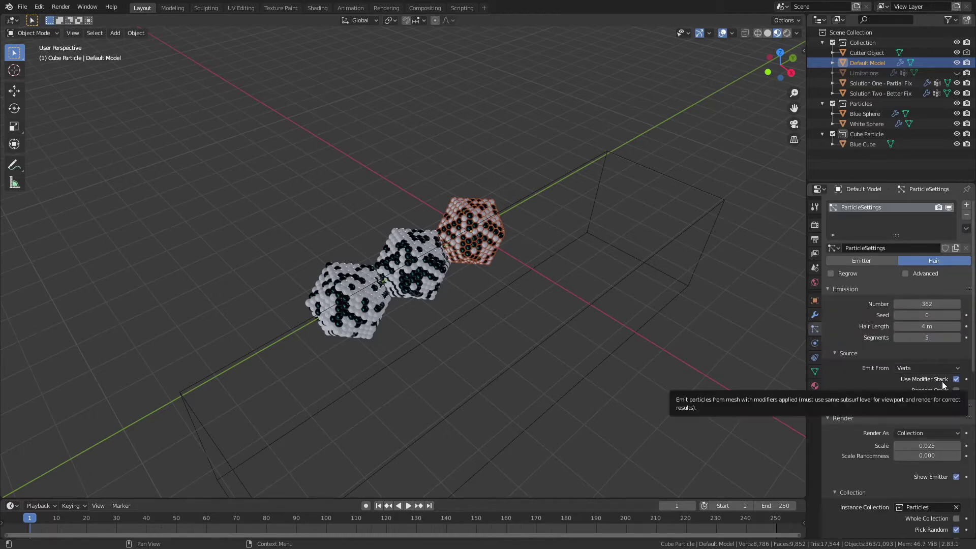
{"action": "left_click", "coordinate": [519, 204]}
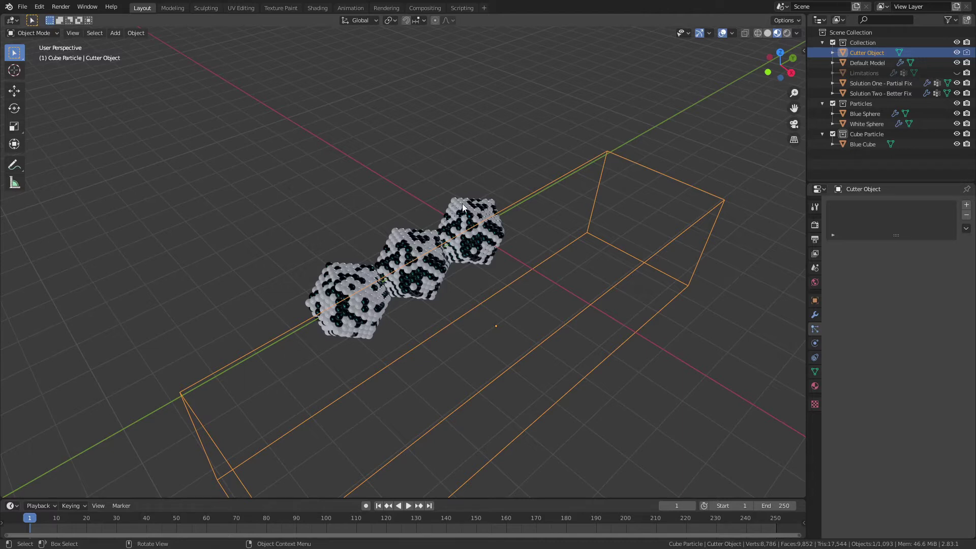
Step: Hide the Solution One - Partial Fix and Solution Two - Better Fix models
{"action": "left_click", "coordinate": [957, 84]}
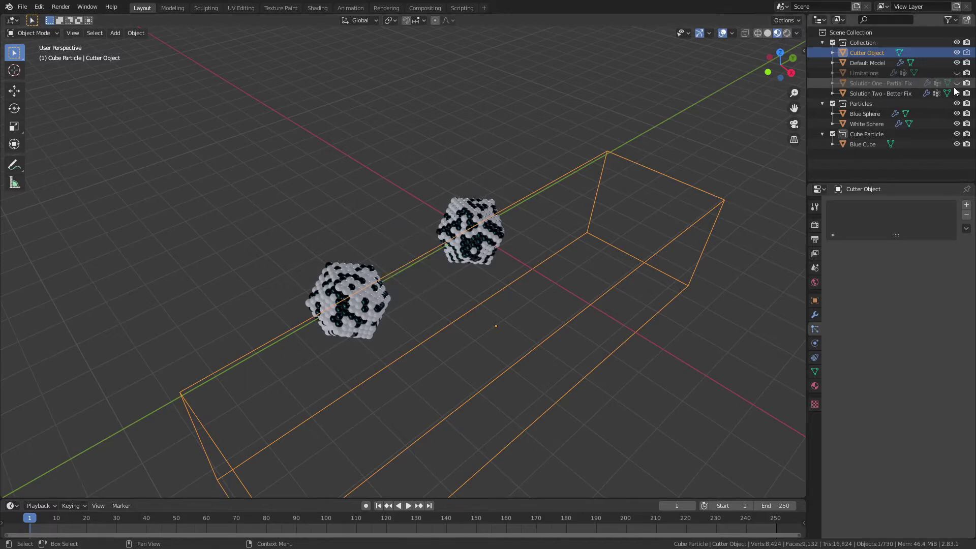
{"action": "left_click", "coordinate": [957, 93]}
{"action": "scroll", "coordinate": [660, 148], "scroll_direction": "up", "scroll_amount": 5}
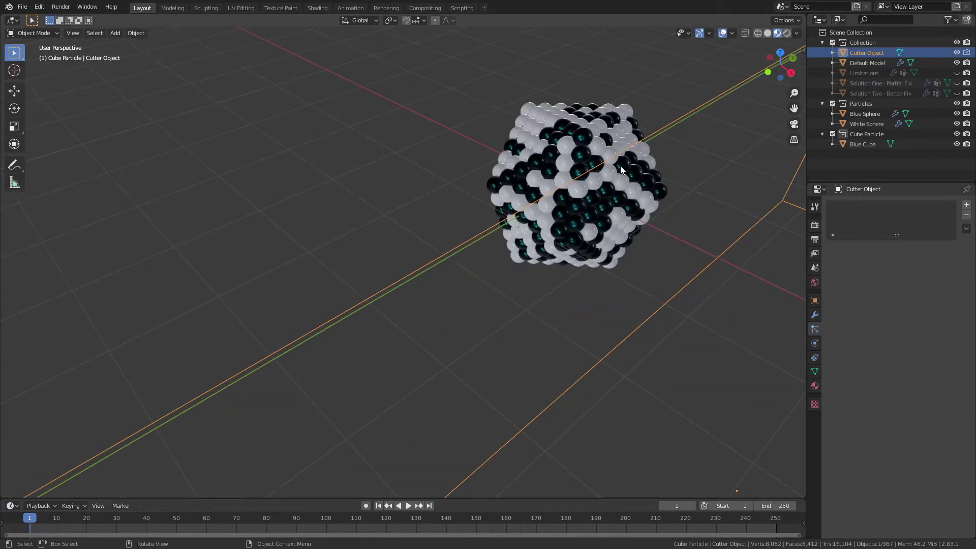
{"action": "middle_click_drag", "start_coordinate": [621, 167], "coordinate": [529, 212]}
Step: Move the Cutter Object -0.80787 m along X to cross-section the Default Model
{"action": "key", "text": "g"}
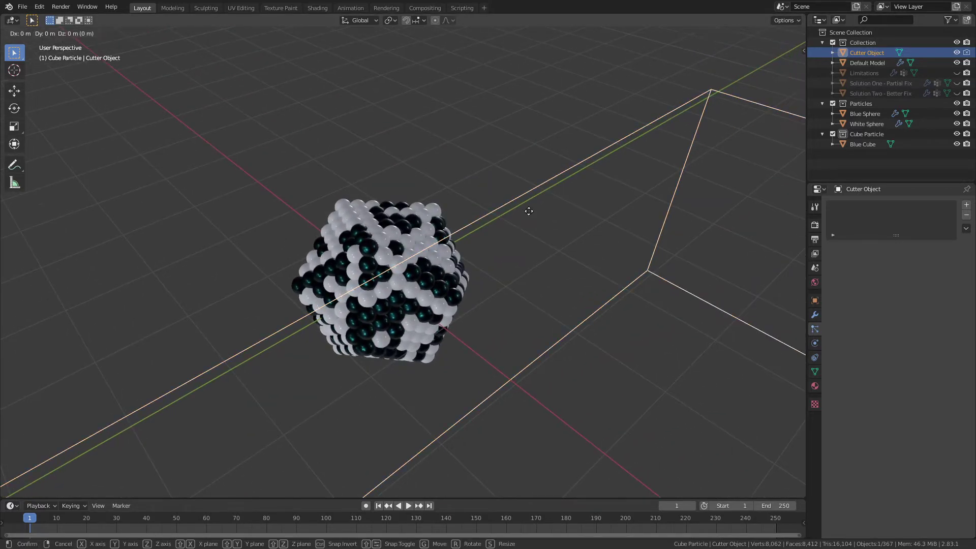
{"action": "key", "text": "x"}
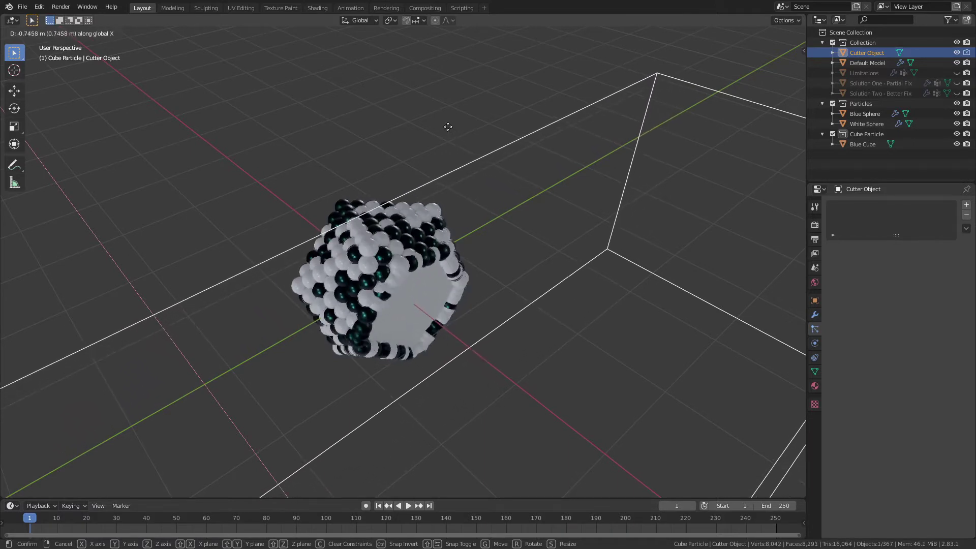
{"action": "left_click", "coordinate": [383, 260]}
{"action": "scroll", "coordinate": [383, 267], "scroll_direction": "up", "scroll_amount": 5}
{"action": "scroll", "coordinate": [383, 273], "scroll_direction": "up", "scroll_amount": 5}
{"action": "scroll", "coordinate": [377, 272], "scroll_direction": "down", "scroll_amount": 5}
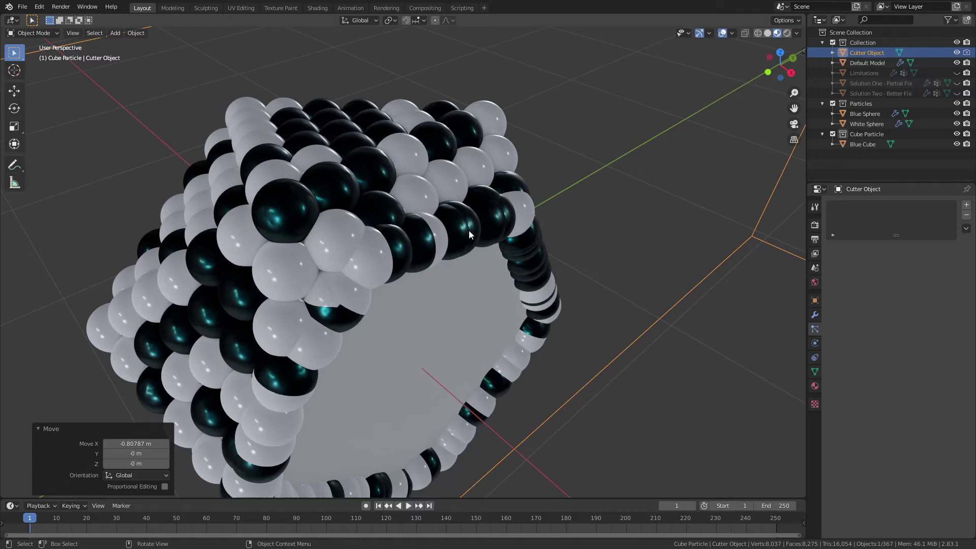
{"action": "scroll", "coordinate": [447, 254], "scroll_direction": "down", "scroll_amount": 3}
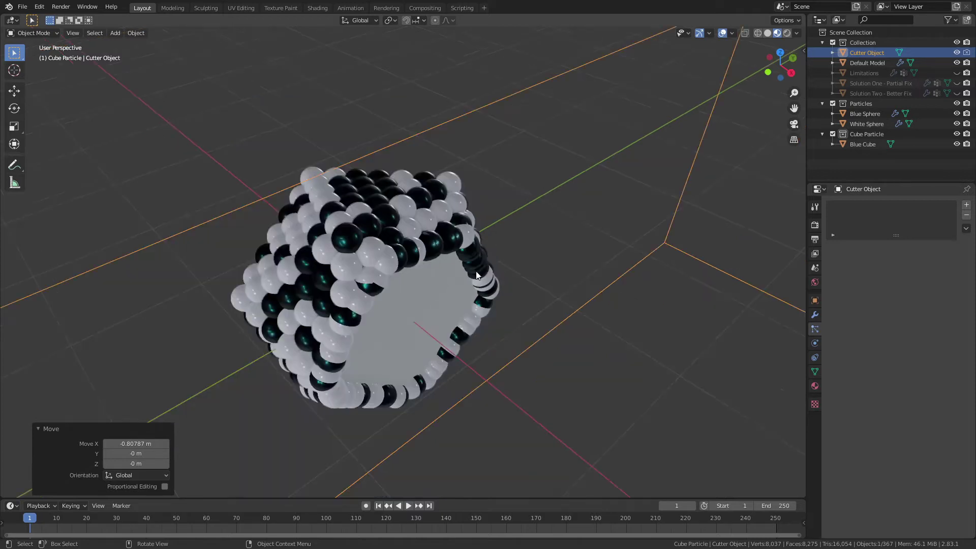
{"action": "middle_click_drag", "start_coordinate": [461, 306], "coordinate": [378, 132]}
Step: Turn off Show Emitter in the Default Model's particle viewport display
{"action": "left_click", "coordinate": [386, 87]}
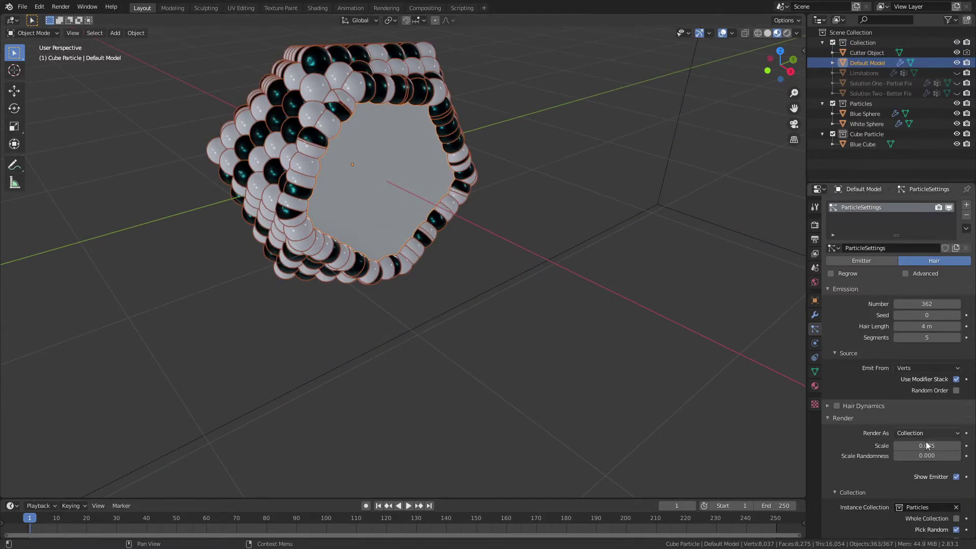
{"action": "scroll", "coordinate": [956, 479], "scroll_direction": "down", "scroll_amount": 8}
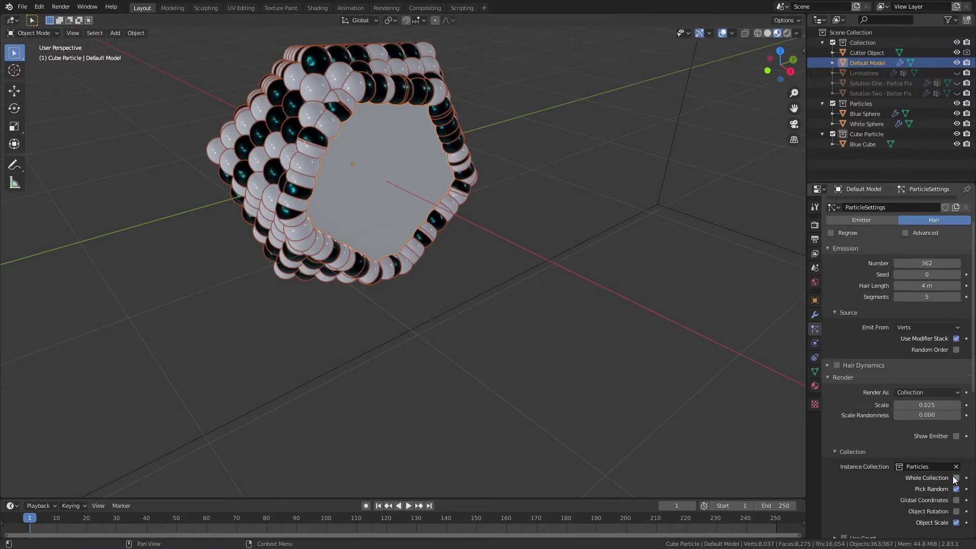
{"action": "left_click", "coordinate": [956, 490]}
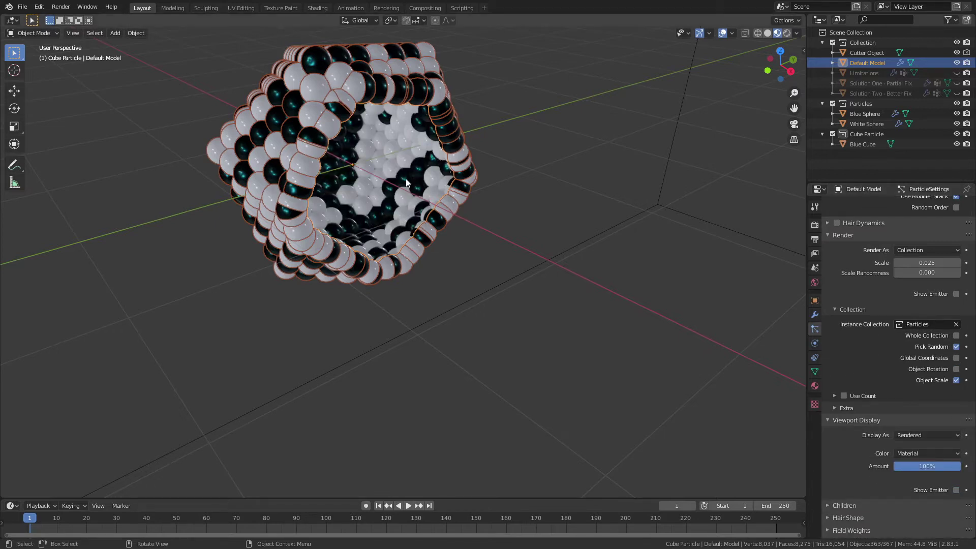
Step: Nudge the Cutter Object a further -0.013003 m along X
{"action": "middle_click_drag", "start_coordinate": [409, 182], "coordinate": [414, 183]}
{"action": "scroll", "coordinate": [455, 192], "scroll_direction": "down", "scroll_amount": 3}
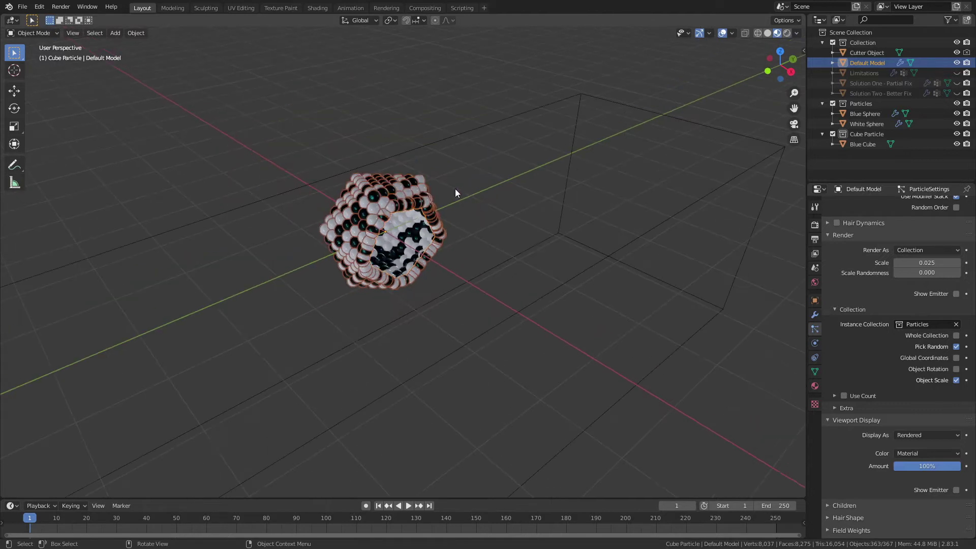
{"action": "left_click", "coordinate": [615, 261]}
{"action": "key", "text": "g"}
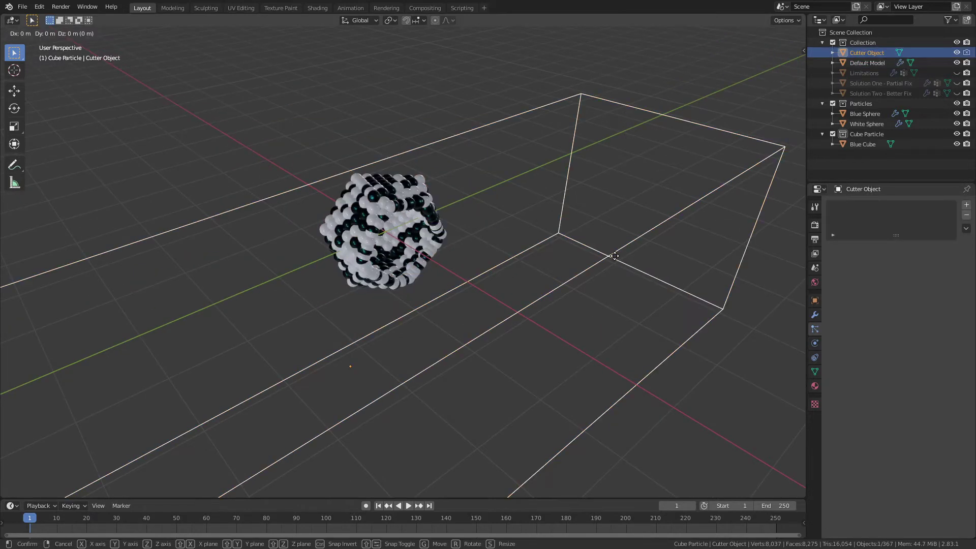
{"action": "key", "text": "x"}
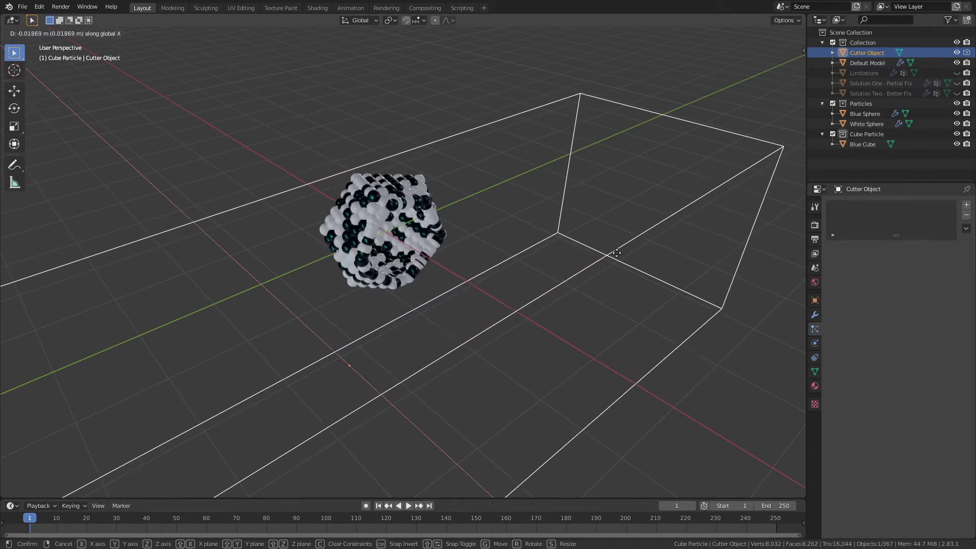
{"action": "left_click", "coordinate": [515, 286]}
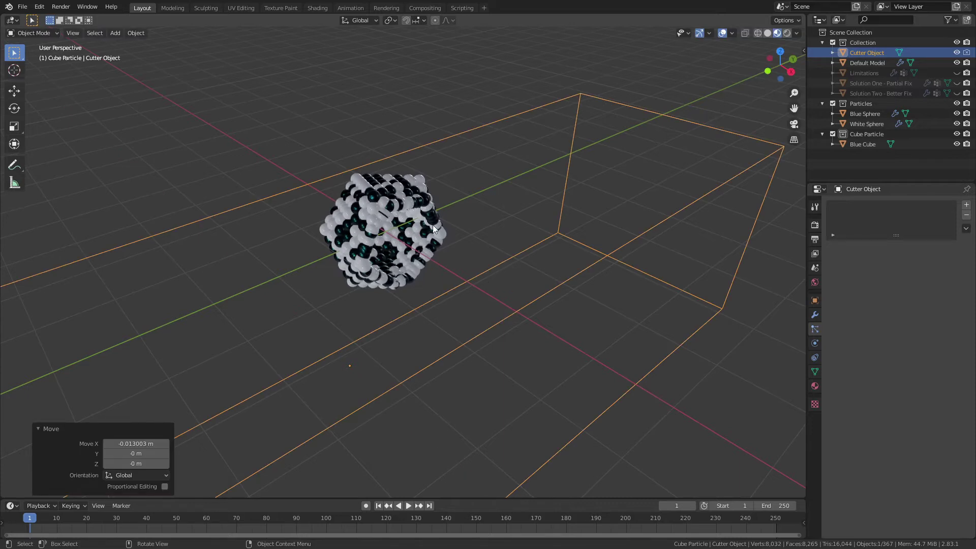
Step: Slide the Cutter Object to 0.73783 m along X
{"action": "key", "text": "g"}
{"action": "key", "text": "x"}
{"action": "left_click", "coordinate": [501, 335]}
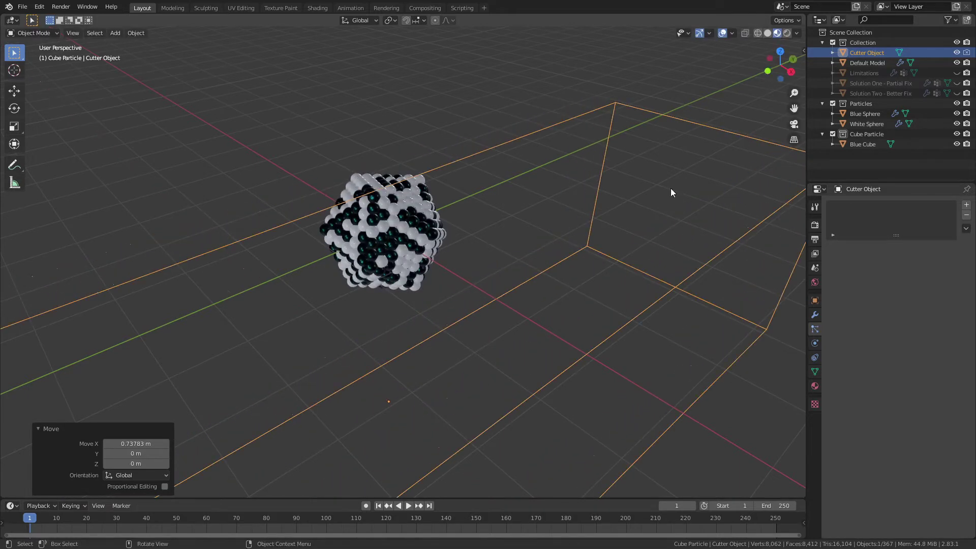
Step: Unhide Solution One - Partial Fix and slide the cutter -0.82251 m along X through it
{"action": "left_click", "coordinate": [957, 83]}
{"action": "left_click", "coordinate": [283, 283]}
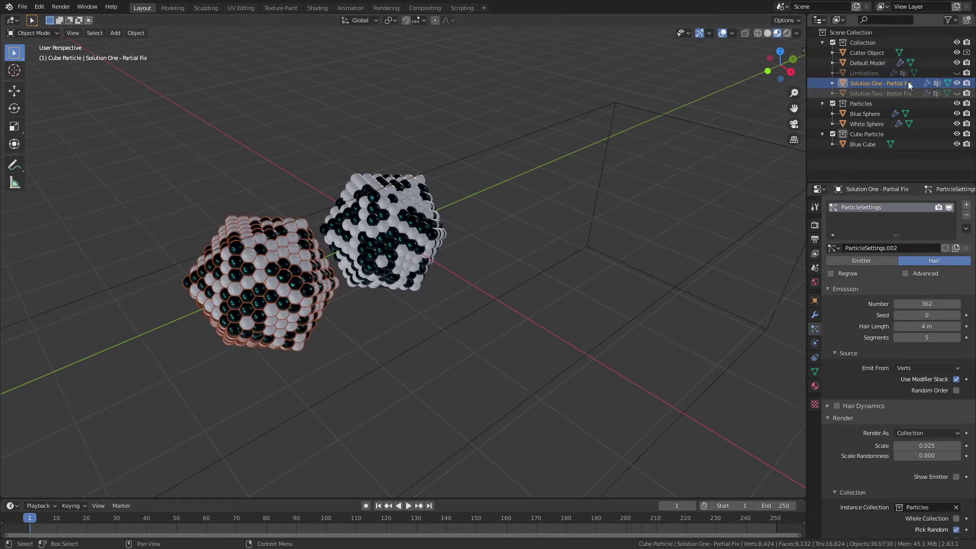
{"action": "left_click", "coordinate": [550, 374]}
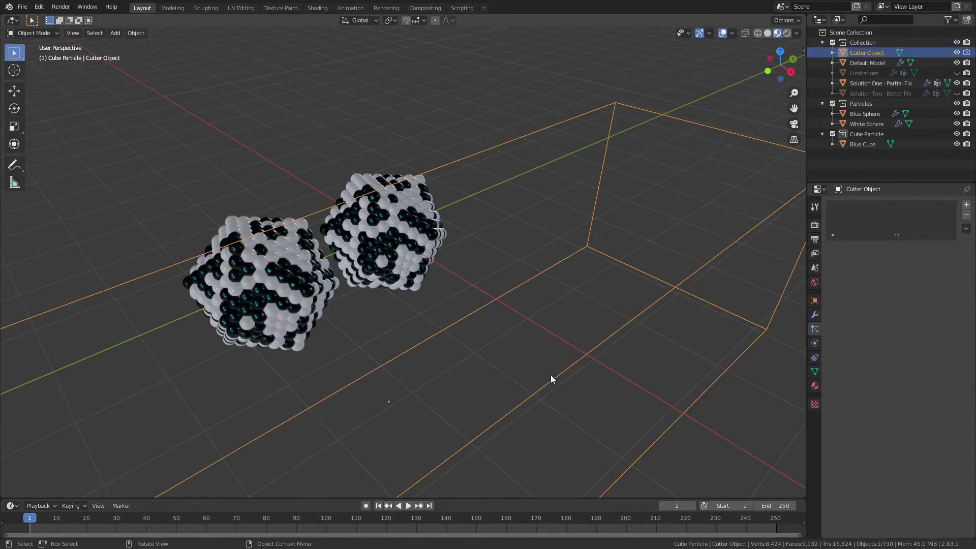
{"action": "key", "text": "g"}
{"action": "key", "text": "x"}
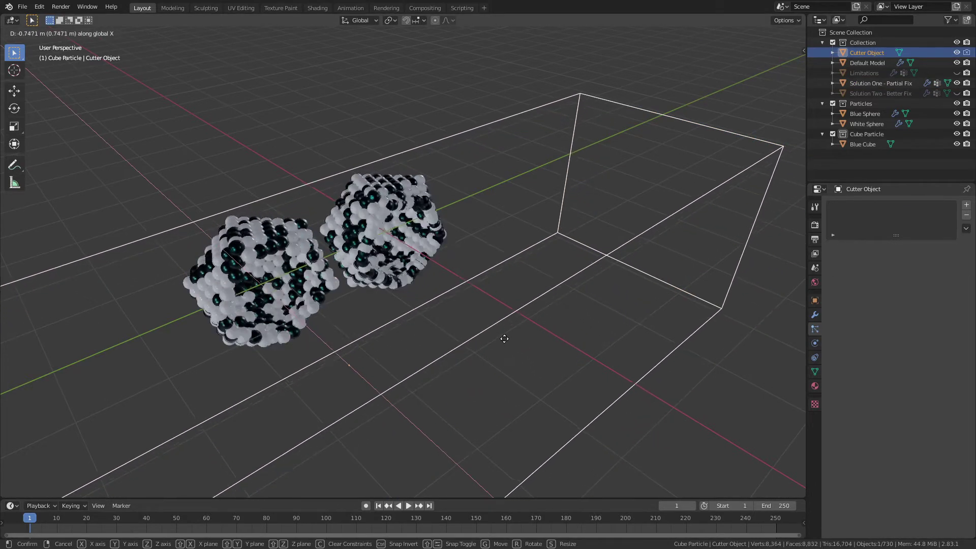
{"action": "left_click", "coordinate": [377, 339]}
{"action": "middle_click_drag", "start_coordinate": [378, 336], "coordinate": [441, 314]}
{"action": "scroll", "coordinate": [441, 315], "scroll_direction": "up", "scroll_amount": 4}
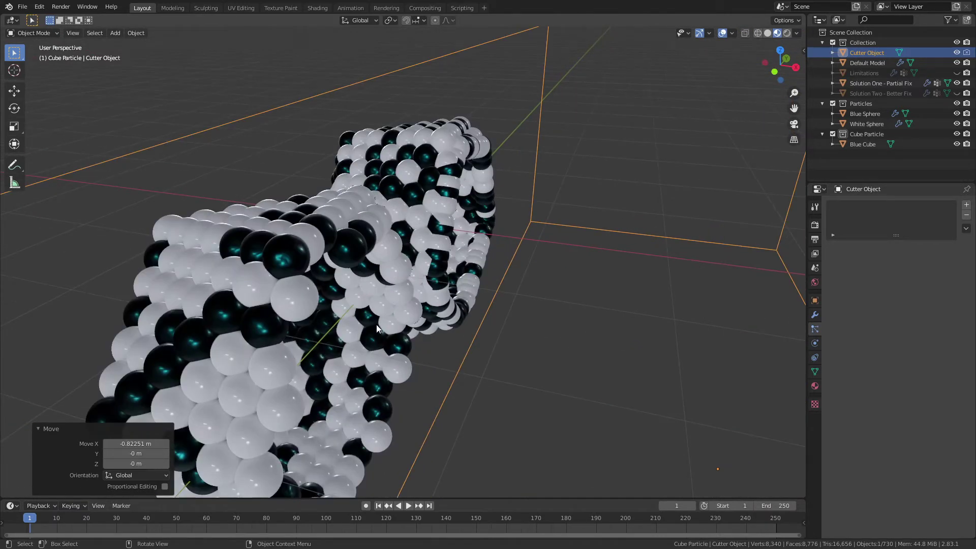
{"action": "scroll", "coordinate": [402, 347], "scroll_direction": "down", "scroll_amount": 3}
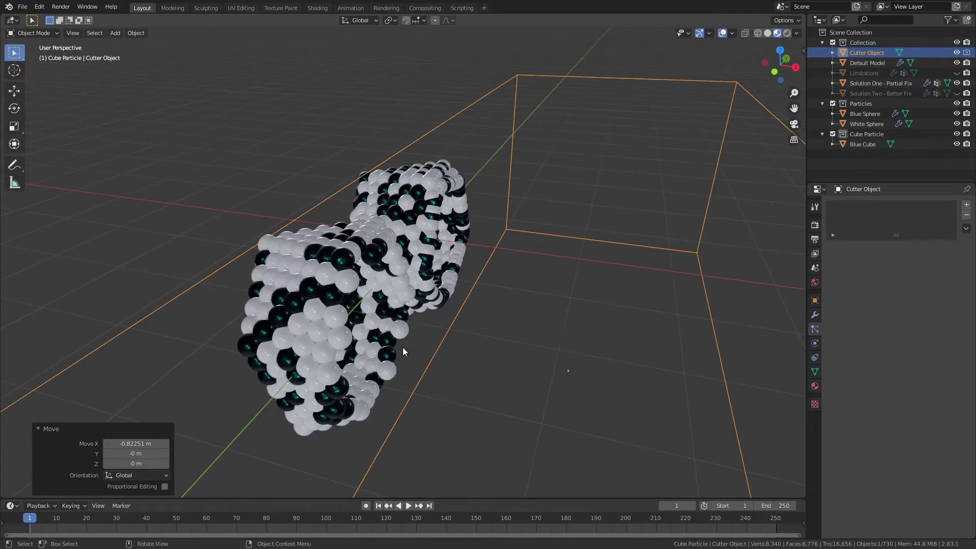
{"action": "scroll", "coordinate": [399, 350], "scroll_direction": "up", "scroll_amount": 2}
{"action": "left_click", "coordinate": [292, 283]}
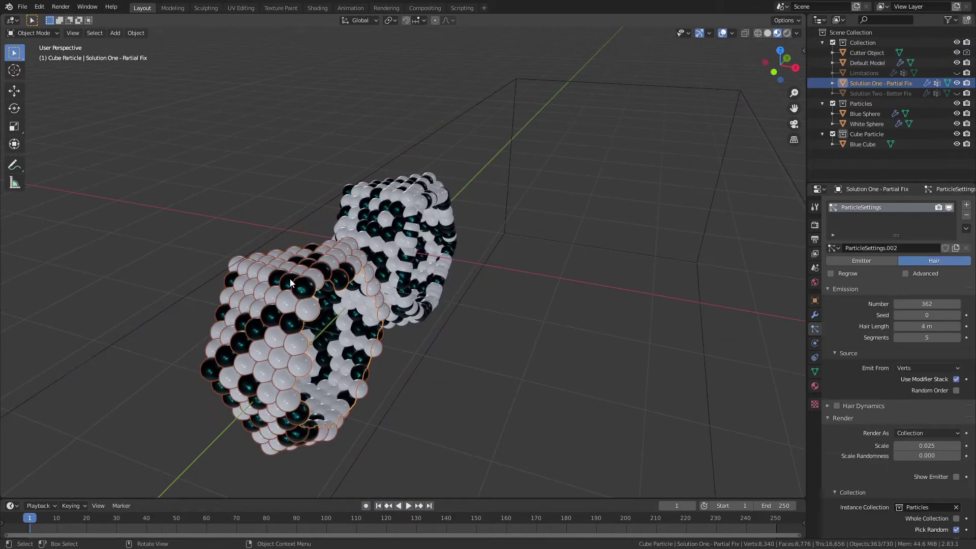
{"action": "scroll", "coordinate": [964, 447], "scroll_direction": "down", "scroll_amount": 6}
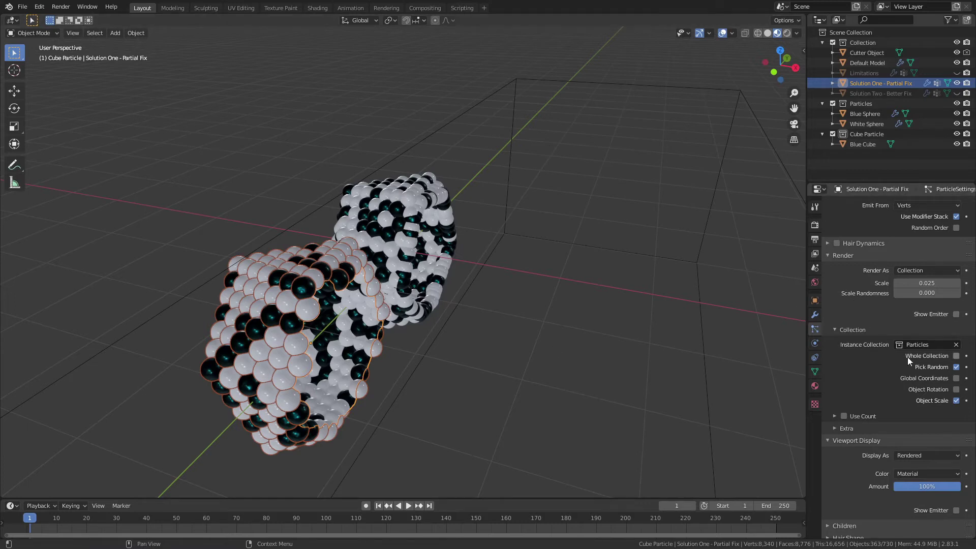
{"action": "scroll", "coordinate": [908, 358], "scroll_direction": "down", "scroll_amount": 5}
{"action": "scroll", "coordinate": [909, 360], "scroll_direction": "down", "scroll_amount": 1}
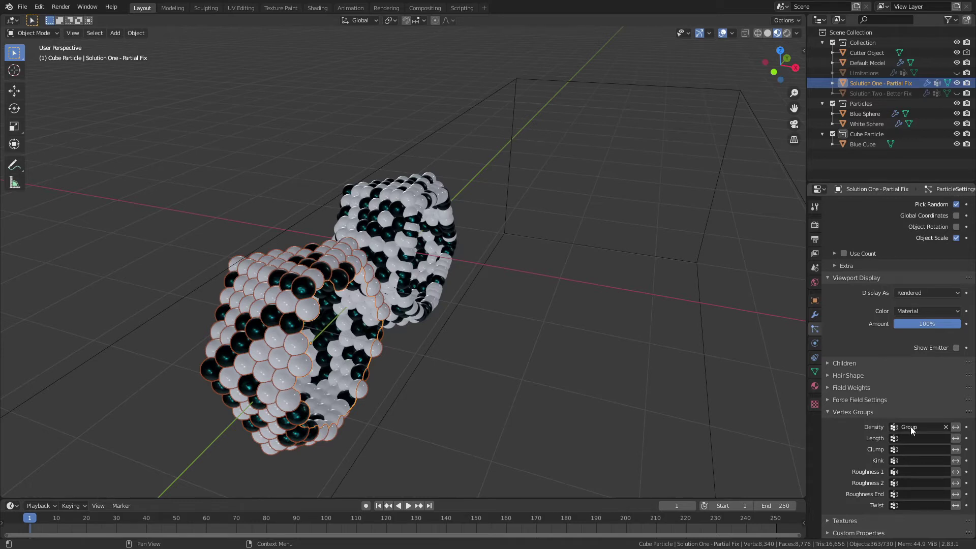
{"action": "left_click", "coordinate": [370, 202]}
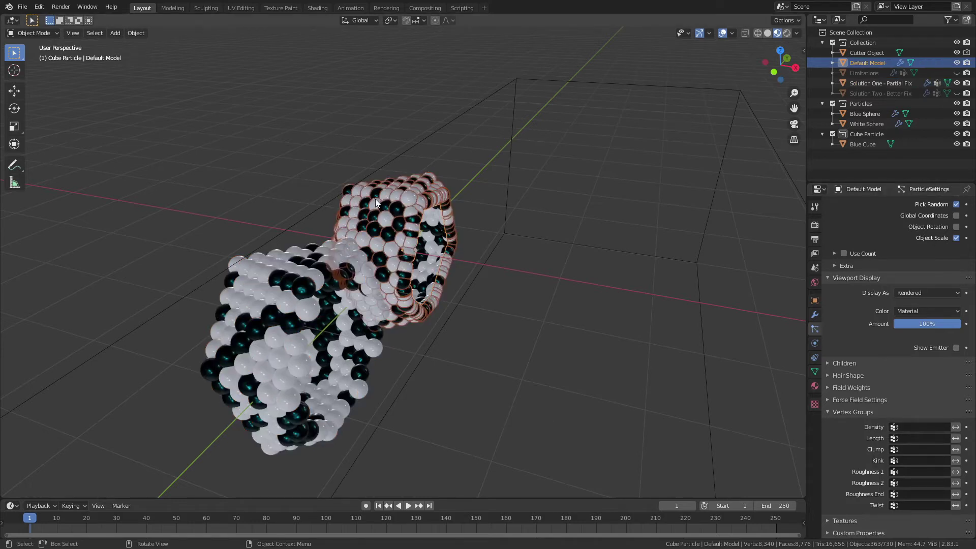
{"action": "left_click", "coordinate": [268, 302]}
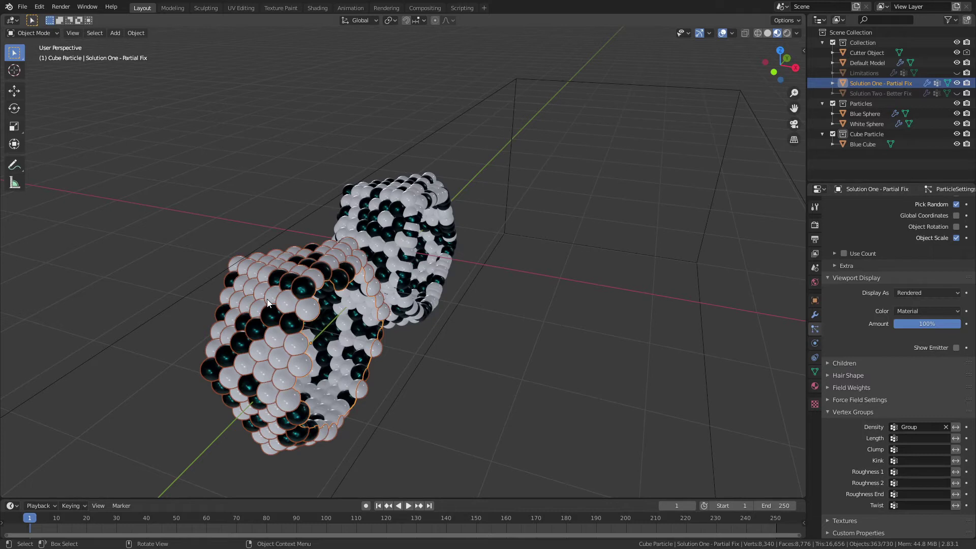
{"action": "key", "text": "Tab"}
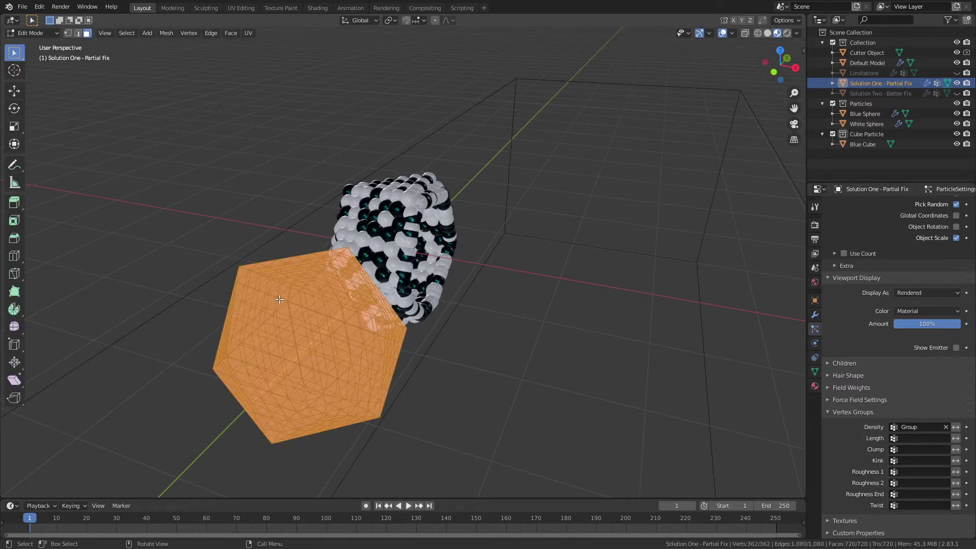
{"action": "key", "text": "1"}
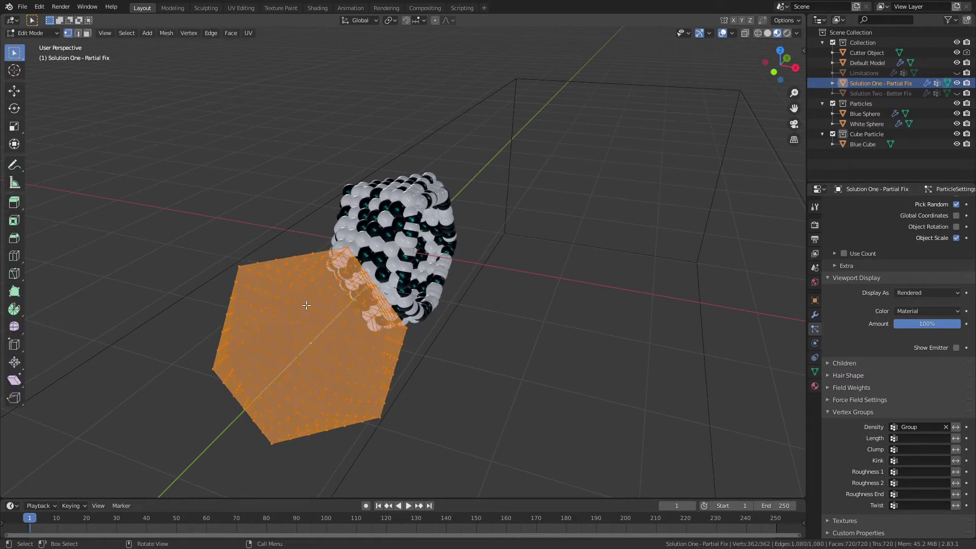
{"action": "key", "text": "alt+a"}
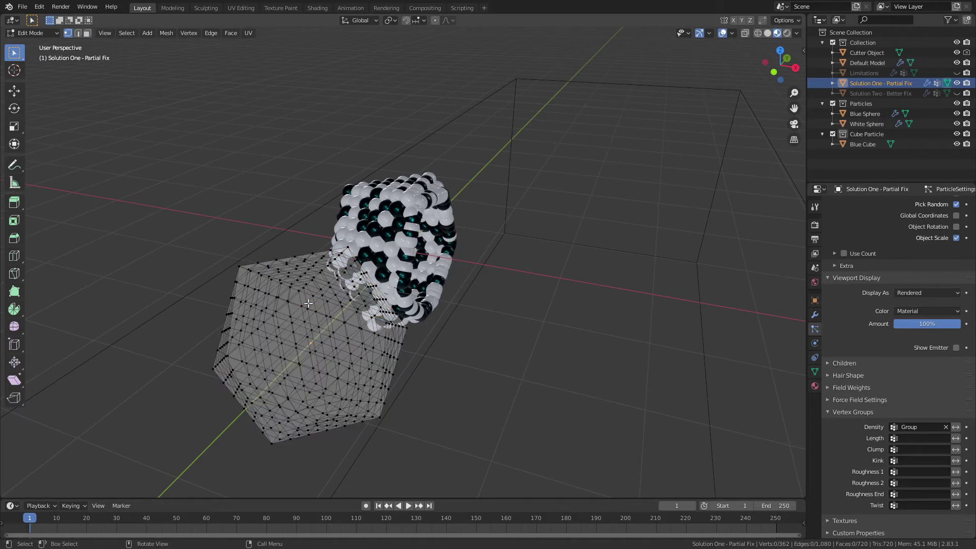
{"action": "left_click", "coordinate": [815, 372]}
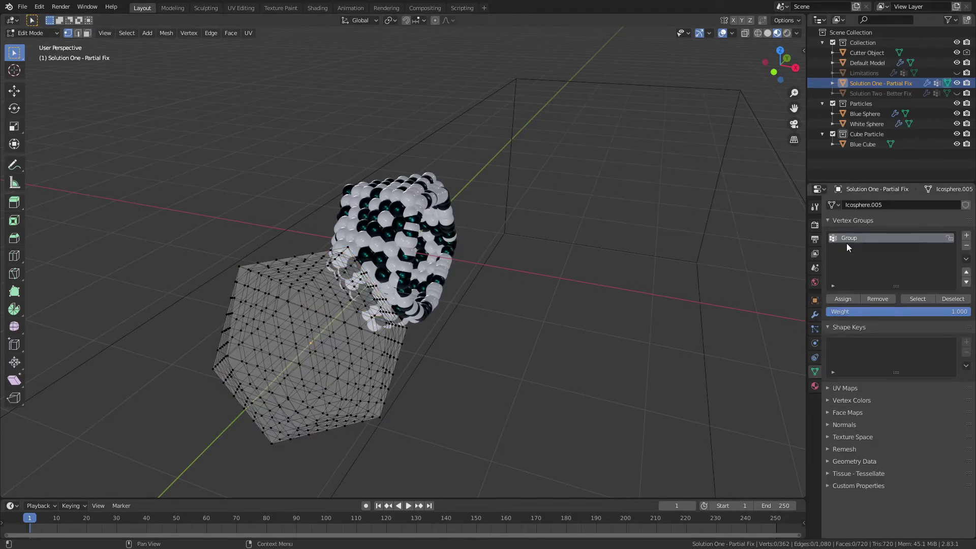
{"action": "left_click", "coordinate": [913, 299]}
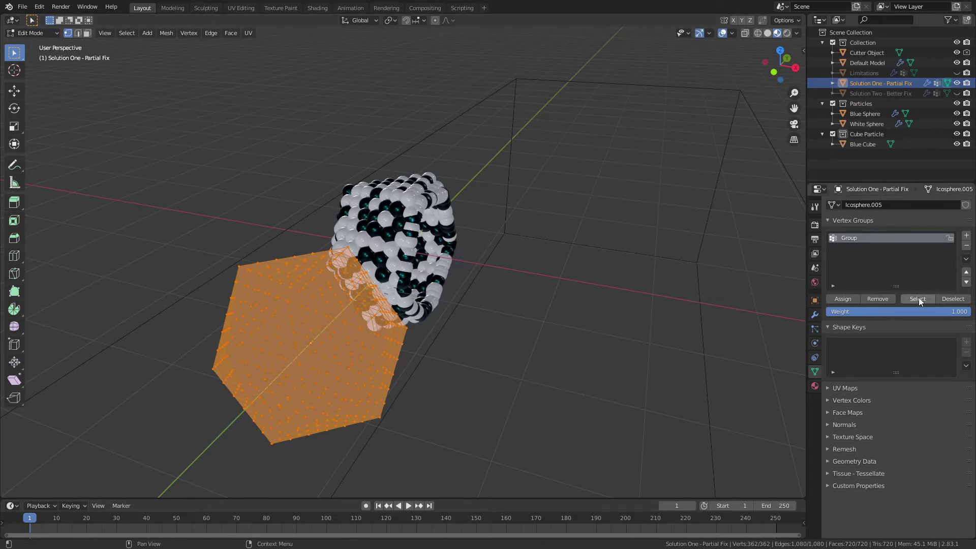
{"action": "left_click", "coordinate": [815, 329]}
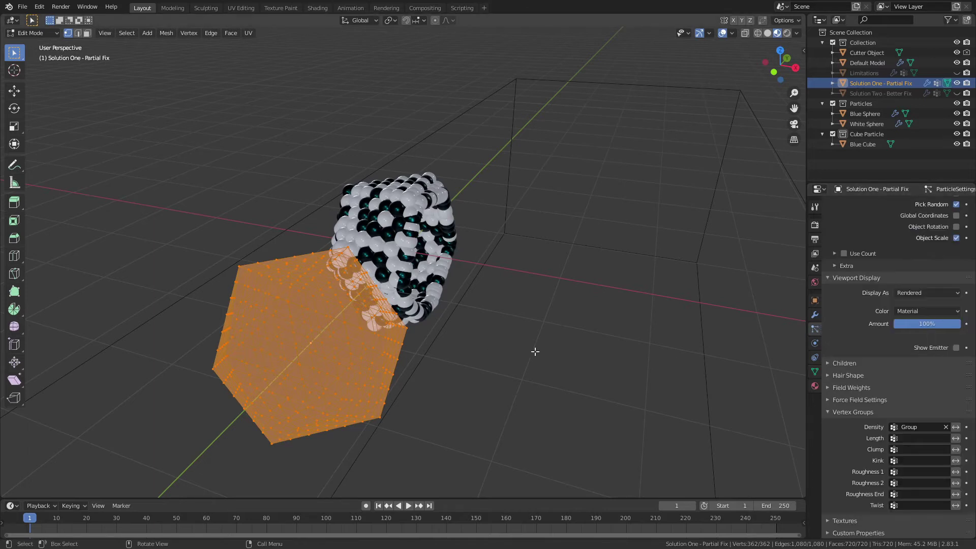
{"action": "key", "text": "Tab"}
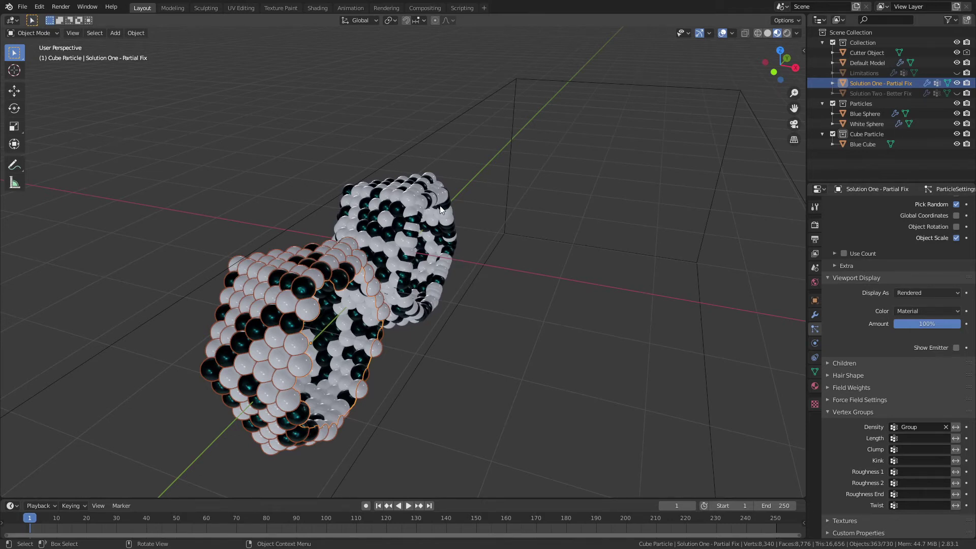
Step: Select the Cutter Object and start sliding it back along global X, now at 1.176 m
{"action": "scroll", "coordinate": [439, 205], "scroll_direction": "down", "scroll_amount": 5}
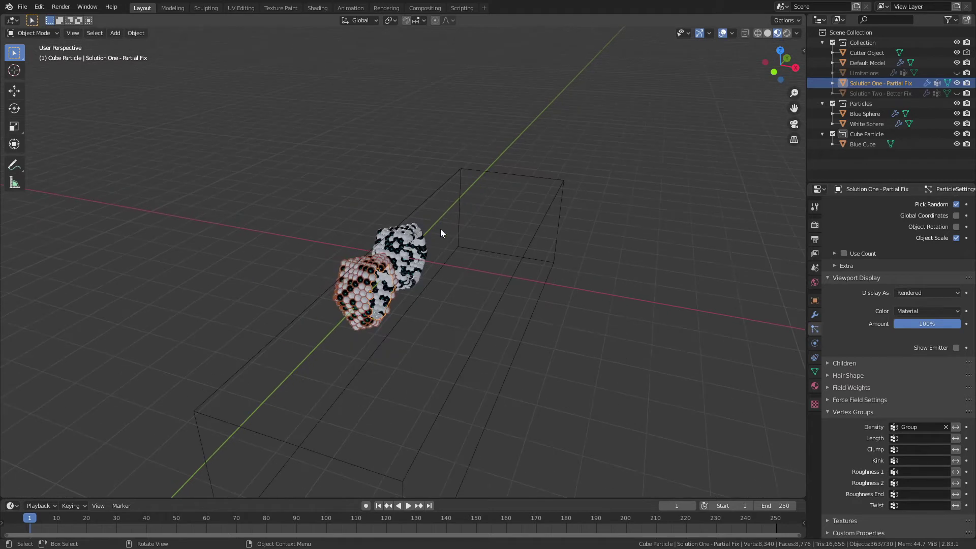
{"action": "left_click", "coordinate": [491, 311]}
{"action": "key", "text": "g"}
{"action": "key", "text": "x"}
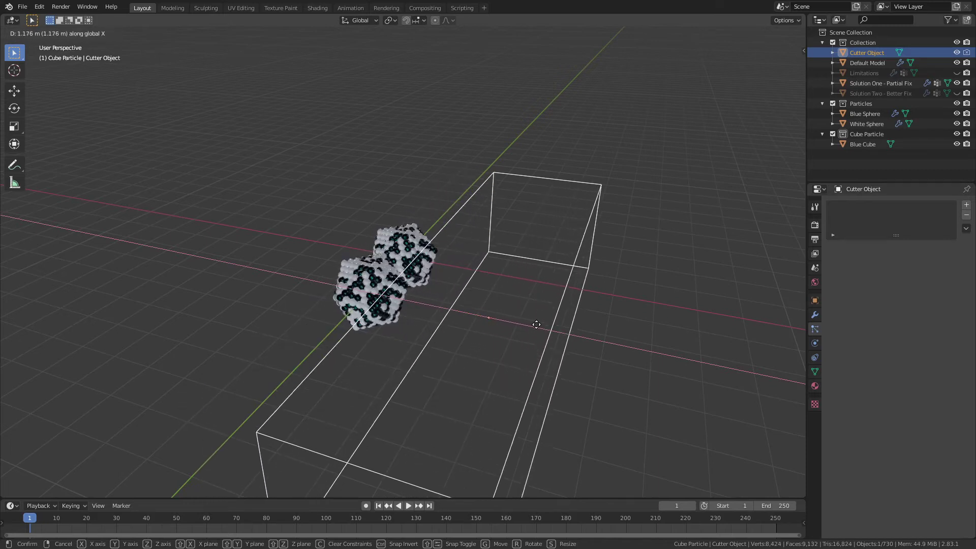
Step: Confirm the cutter's move and turn off Pick Random for Solution One - Partial Fix's particles
{"action": "left_click", "coordinate": [484, 317]}
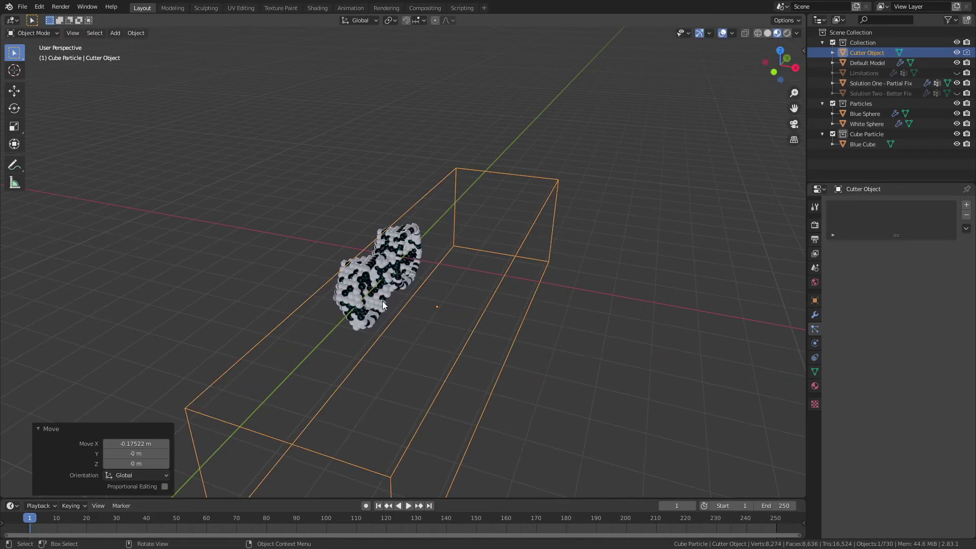
{"action": "left_click", "coordinate": [362, 282]}
{"action": "scroll", "coordinate": [961, 425], "scroll_direction": "down", "scroll_amount": 2}
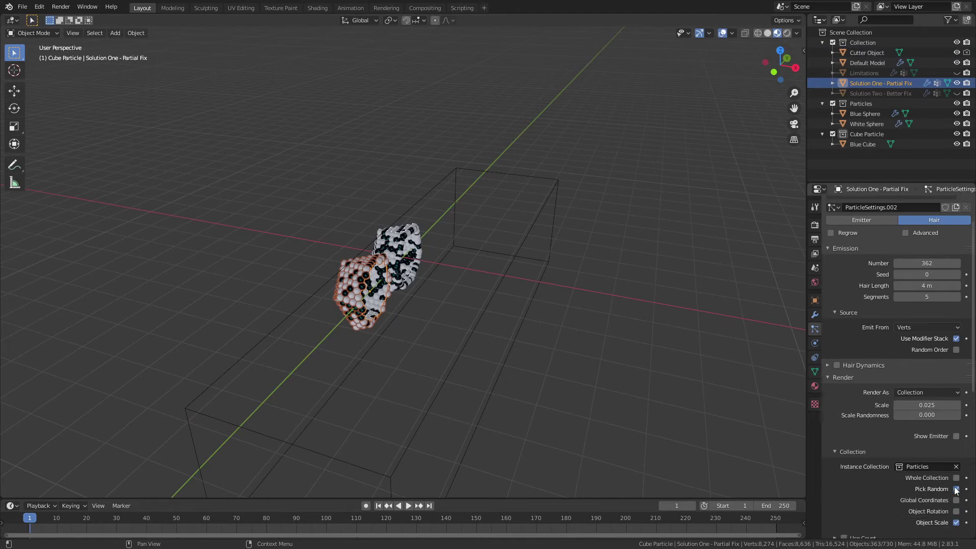
{"action": "left_click", "coordinate": [957, 489]}
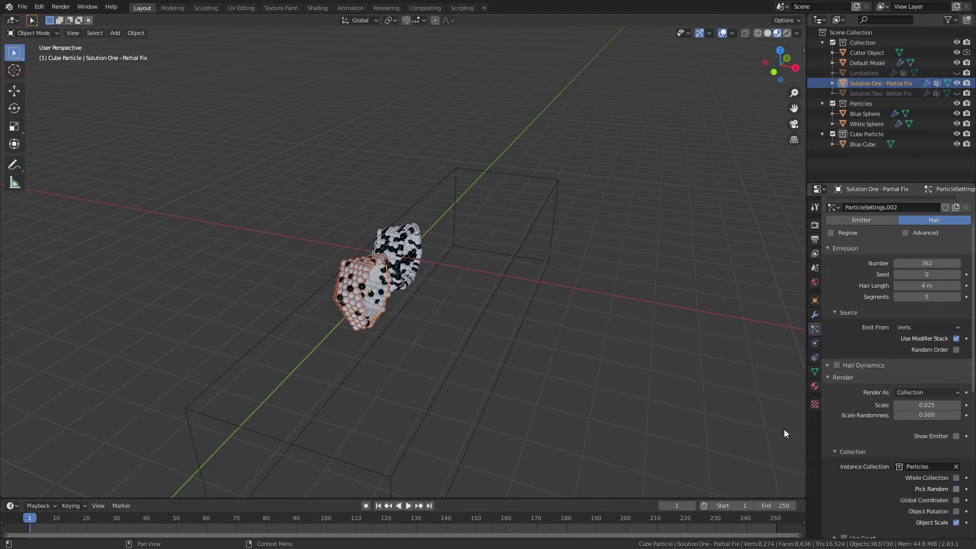
Step: Move the cutter box 0.9365 m along X, clear of the models
{"action": "left_click", "coordinate": [457, 356]}
{"action": "key", "text": "g"}
{"action": "key", "text": "x"}
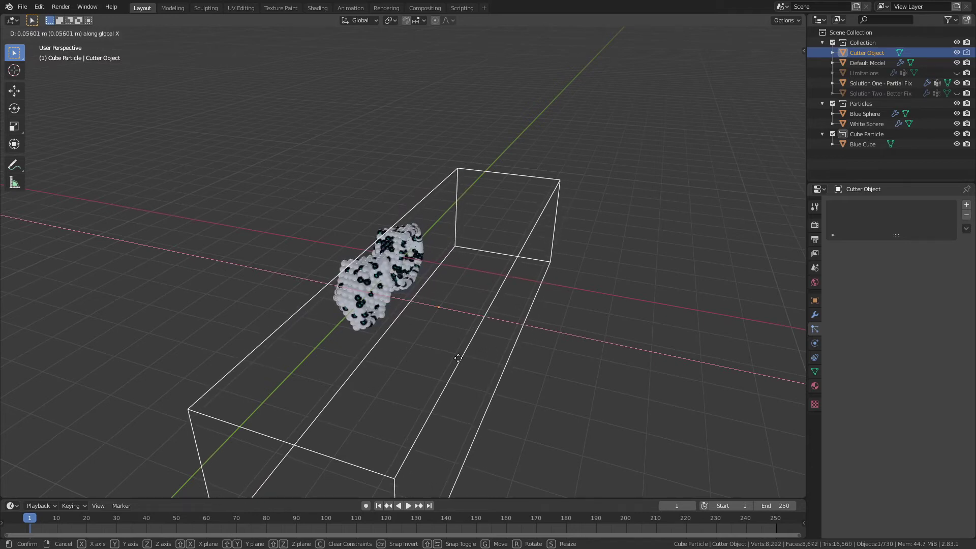
{"action": "left_click", "coordinate": [489, 373]}
Step: Turn Pick Random back on for Solution One - Partial Fix's particles
{"action": "left_click", "coordinate": [364, 278]}
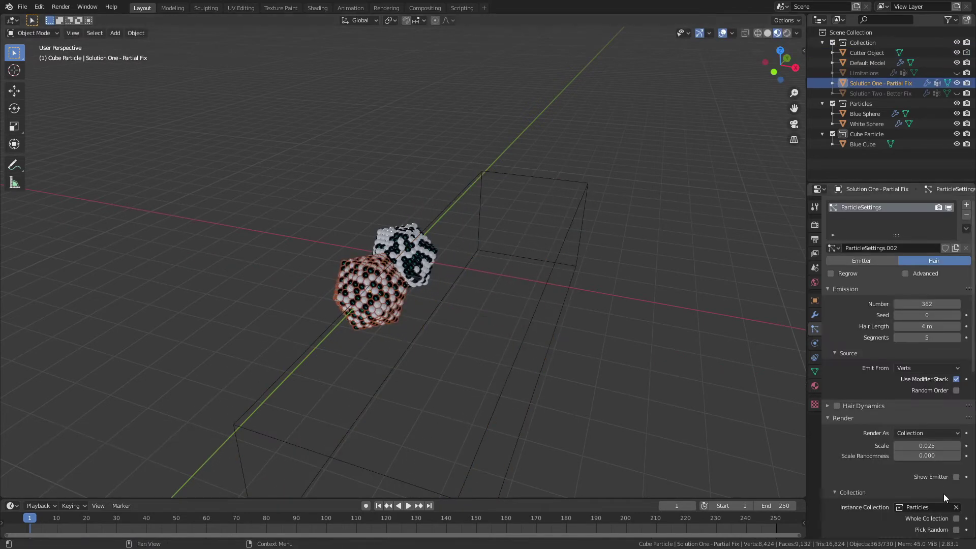
{"action": "scroll", "coordinate": [945, 499], "scroll_direction": "down", "scroll_amount": 2}
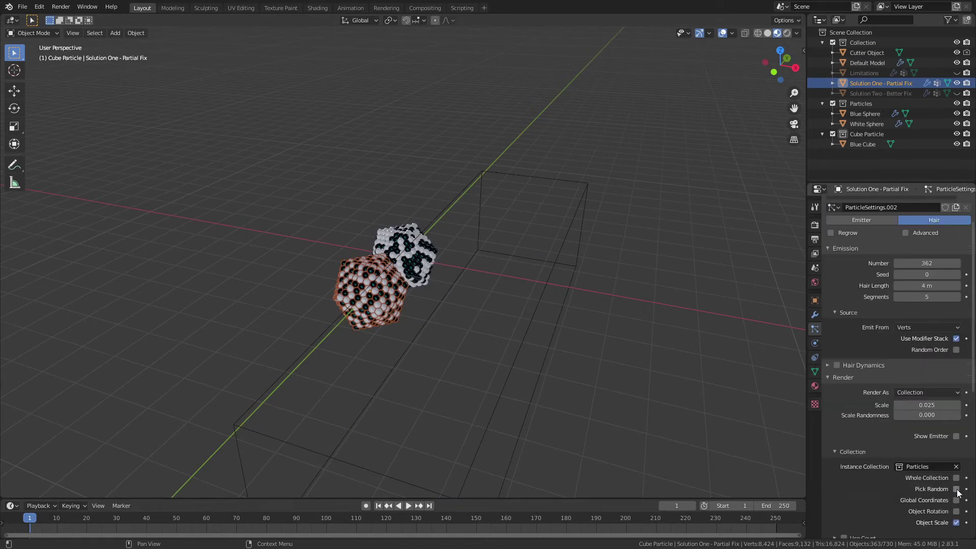
{"action": "left_click", "coordinate": [957, 490]}
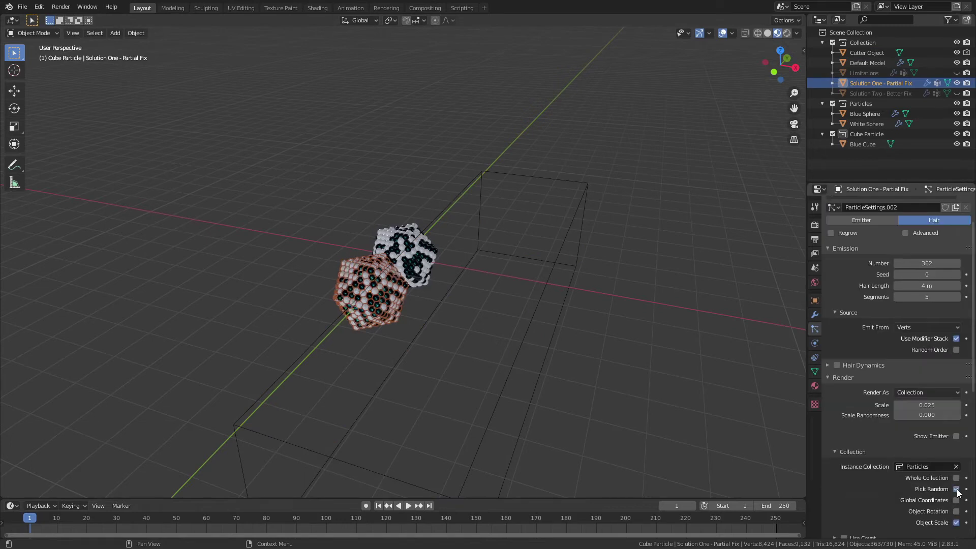
Step: Unhide Solution Two - Better Fix and slide the cutter box along X, zooming in on the particles
{"action": "left_click", "coordinate": [957, 94]}
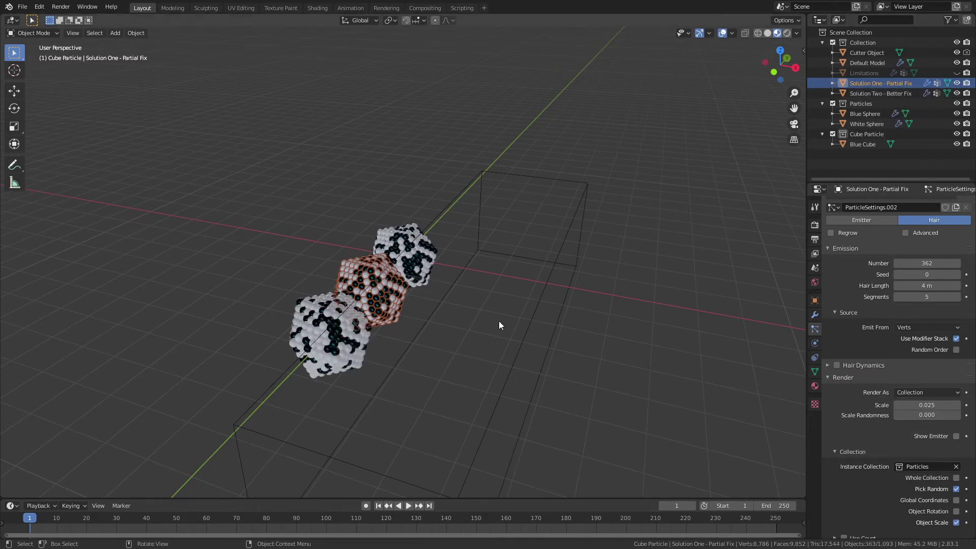
{"action": "left_click", "coordinate": [522, 338]}
{"action": "key", "text": "g"}
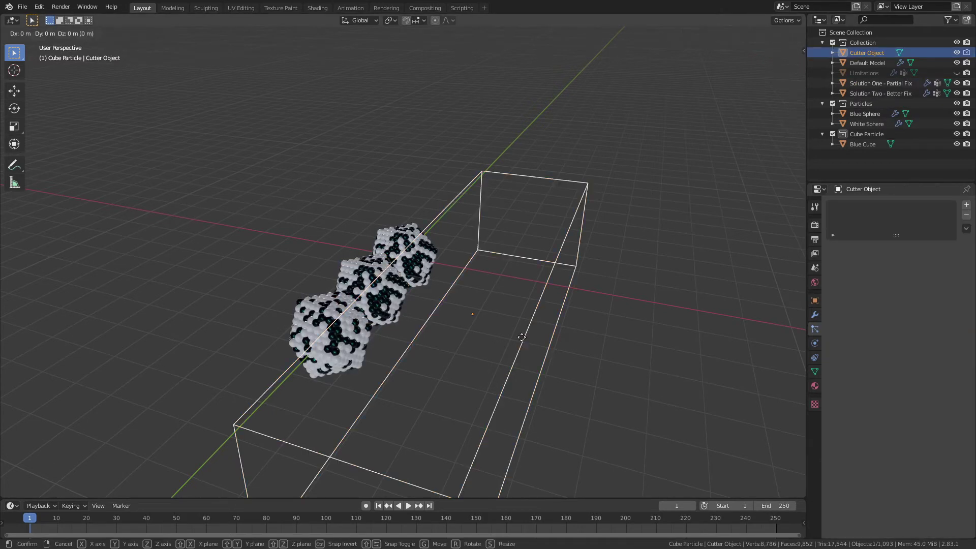
{"action": "key", "text": "x"}
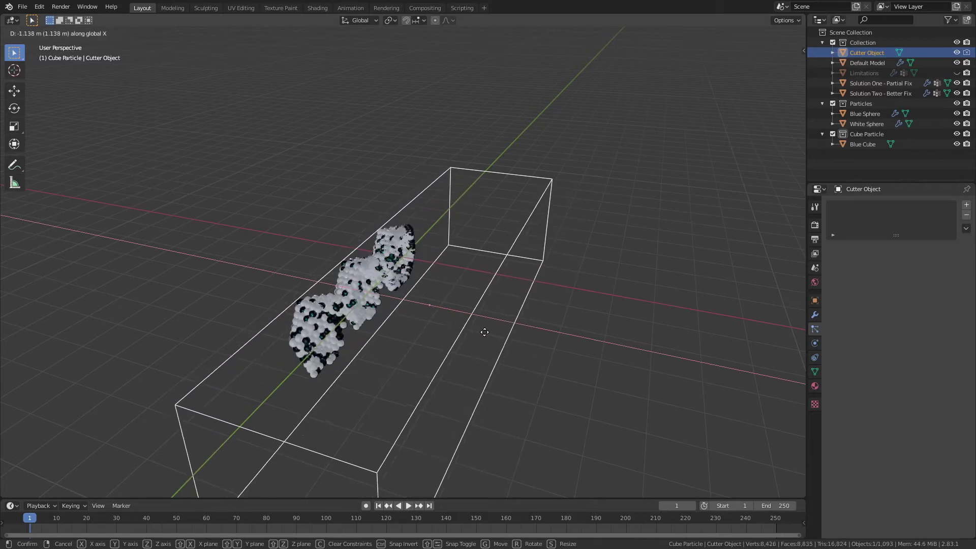
{"action": "left_click", "coordinate": [493, 336]}
{"action": "scroll", "coordinate": [420, 268], "scroll_direction": "up", "scroll_amount": 5}
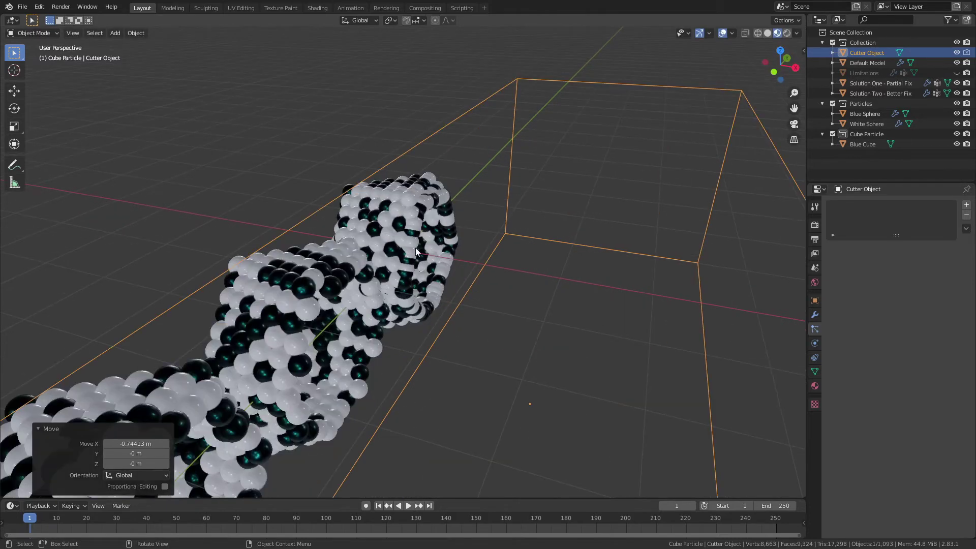
{"action": "middle_click_drag", "start_coordinate": [396, 313], "coordinate": [438, 272]}
{"action": "scroll", "coordinate": [440, 270], "scroll_direction": "up", "scroll_amount": 4}
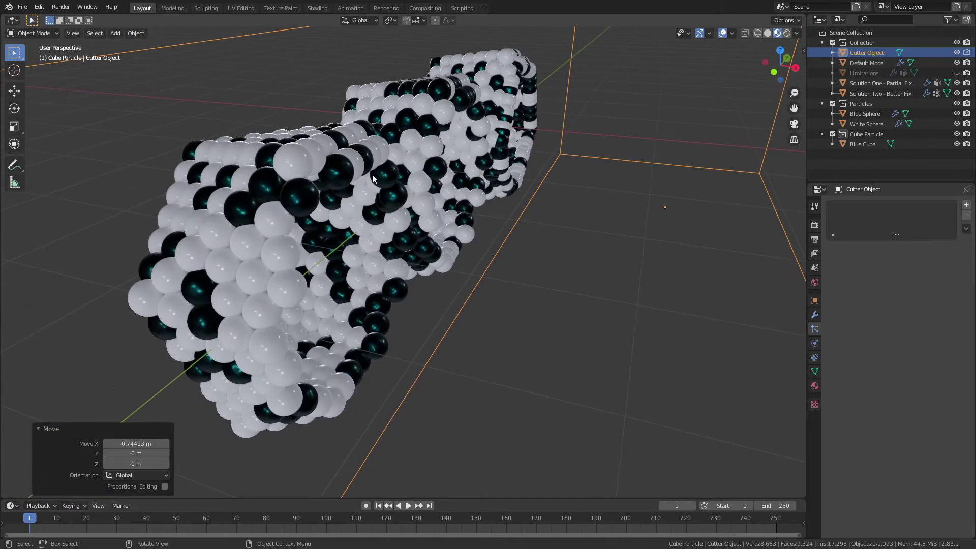
Step: Move the cutter box to 0.65303 m along X and show Solution Two's 120-particle settings
{"action": "key", "text": "g"}
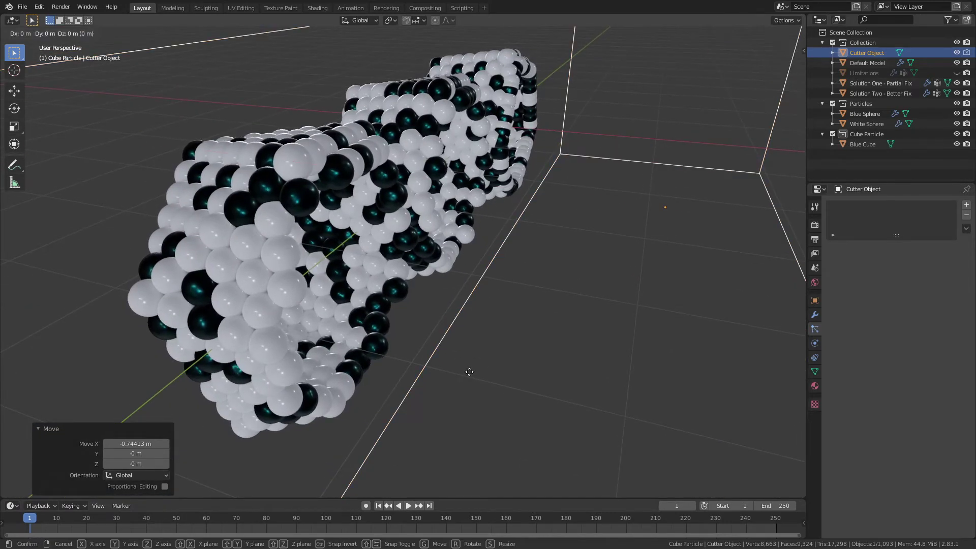
{"action": "key", "text": "x"}
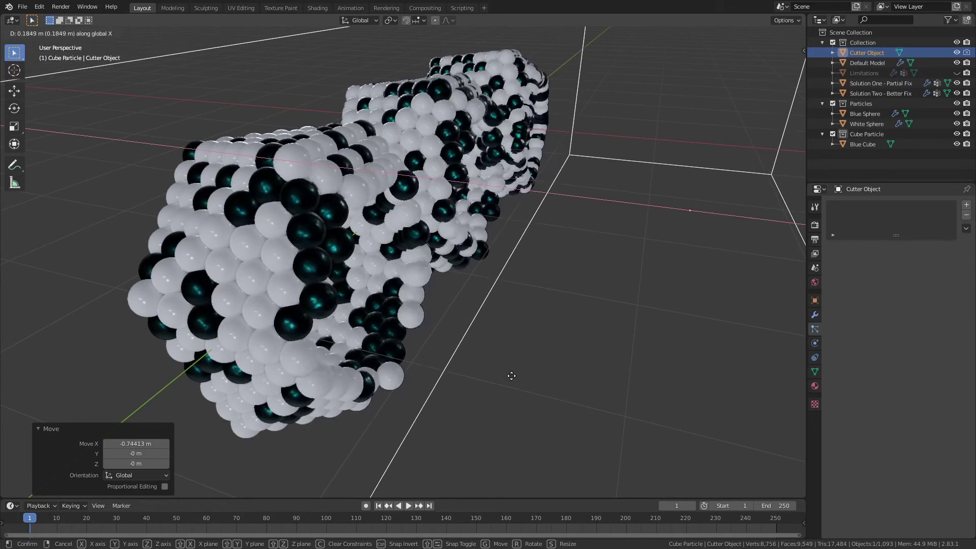
{"action": "left_click", "coordinate": [557, 379]}
{"action": "middle_click_drag", "start_coordinate": [543, 378], "coordinate": [475, 380]}
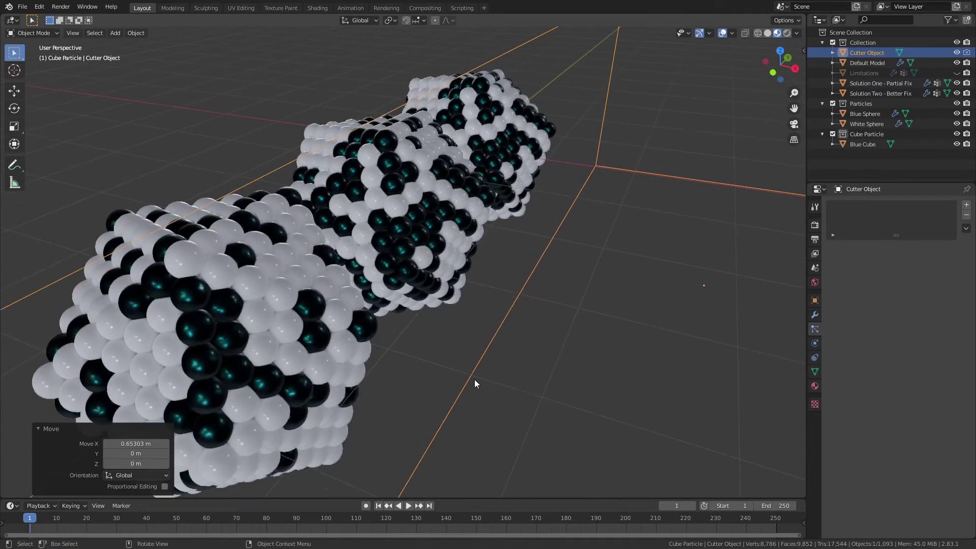
{"action": "left_click", "coordinate": [220, 326]}
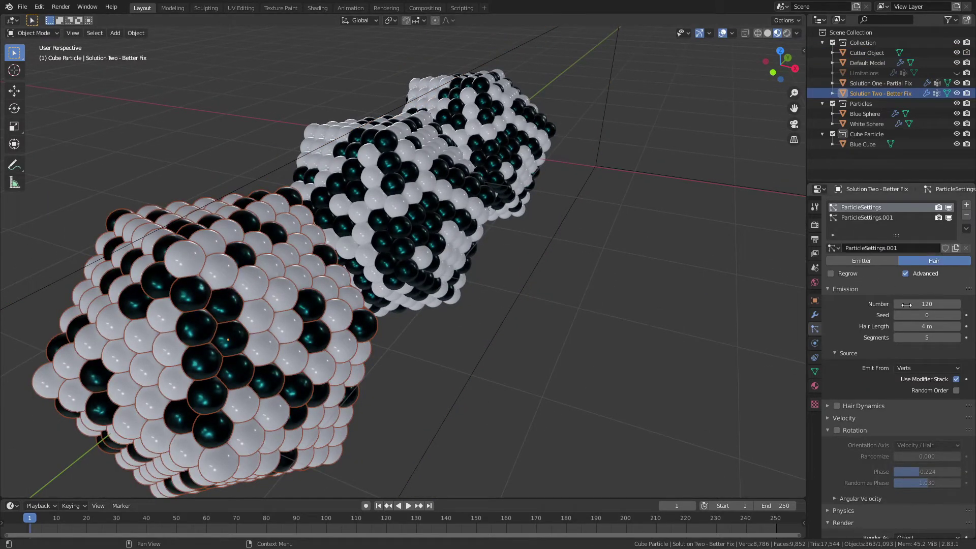
Step: Show Solution Two - Better Fix's second particle system, the Blue Sphere
{"action": "scroll", "coordinate": [905, 379], "scroll_direction": "down", "scroll_amount": 7}
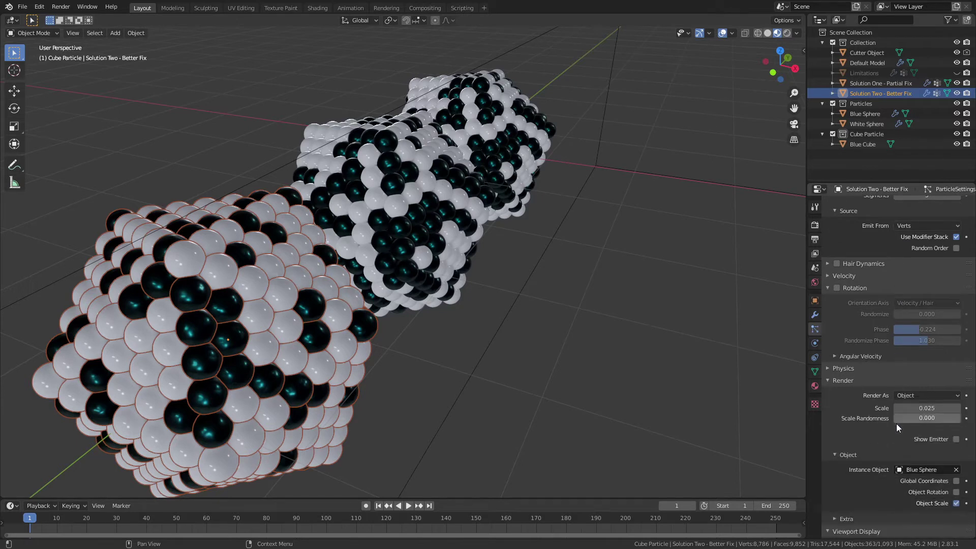
{"action": "scroll", "coordinate": [941, 441], "scroll_direction": "up", "scroll_amount": 7}
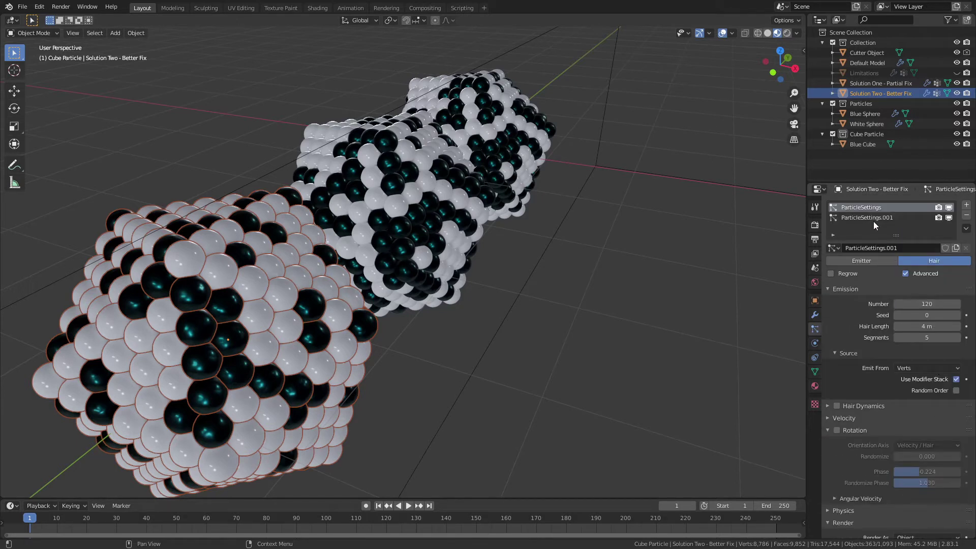
{"action": "left_click", "coordinate": [874, 219]}
{"action": "scroll", "coordinate": [905, 449], "scroll_direction": "down", "scroll_amount": 6}
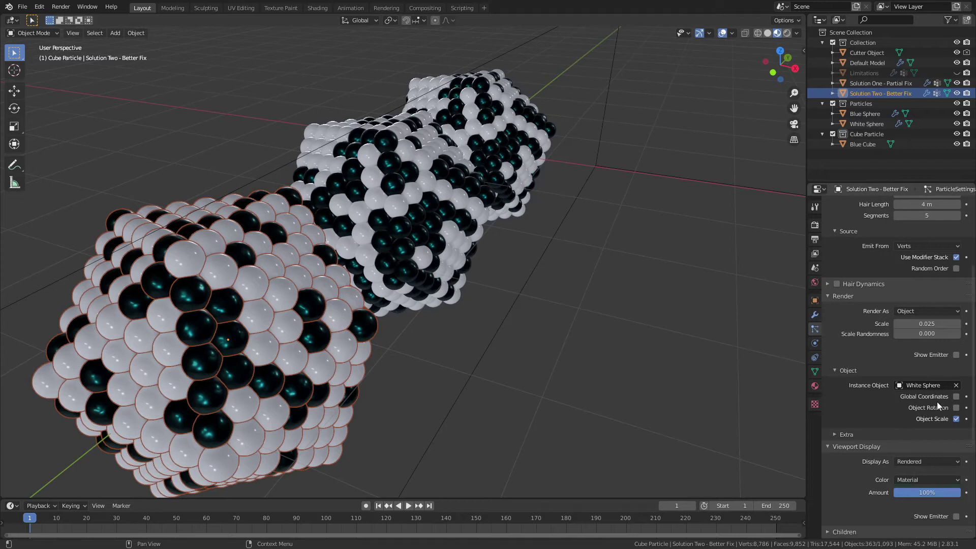
Step: In Edit Mode, deselect all and randomly select about half the icosphere's vertices
{"action": "key", "text": "Tab"}
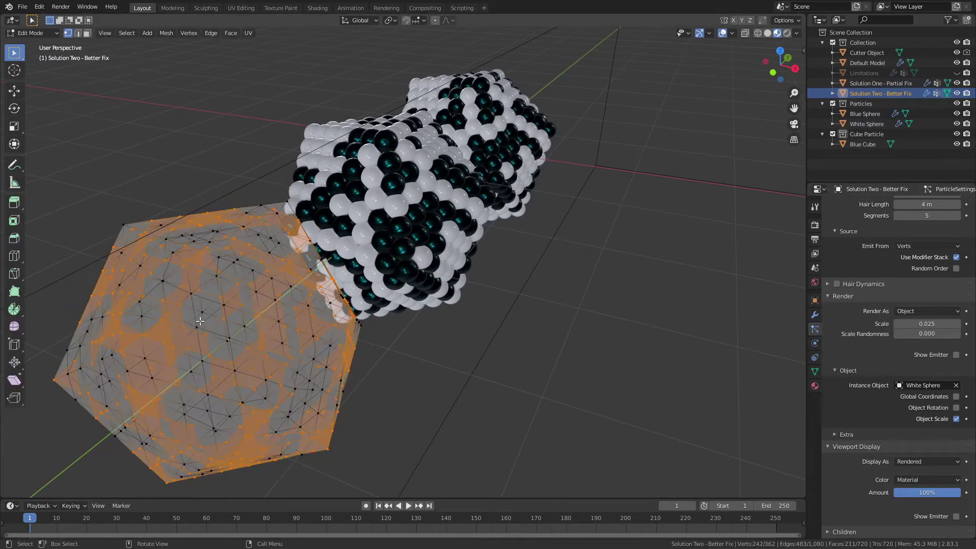
{"action": "key", "text": "alt+a"}
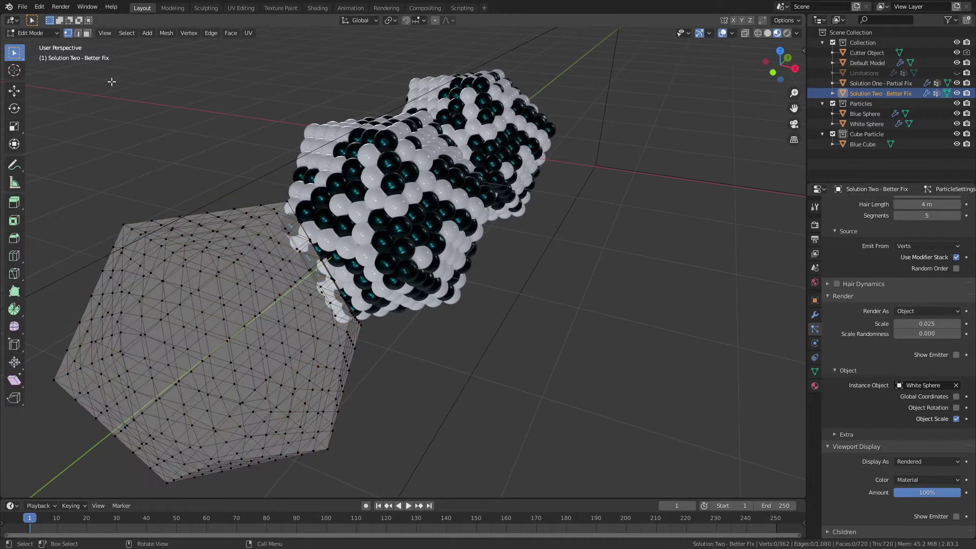
{"action": "left_click", "coordinate": [121, 35]}
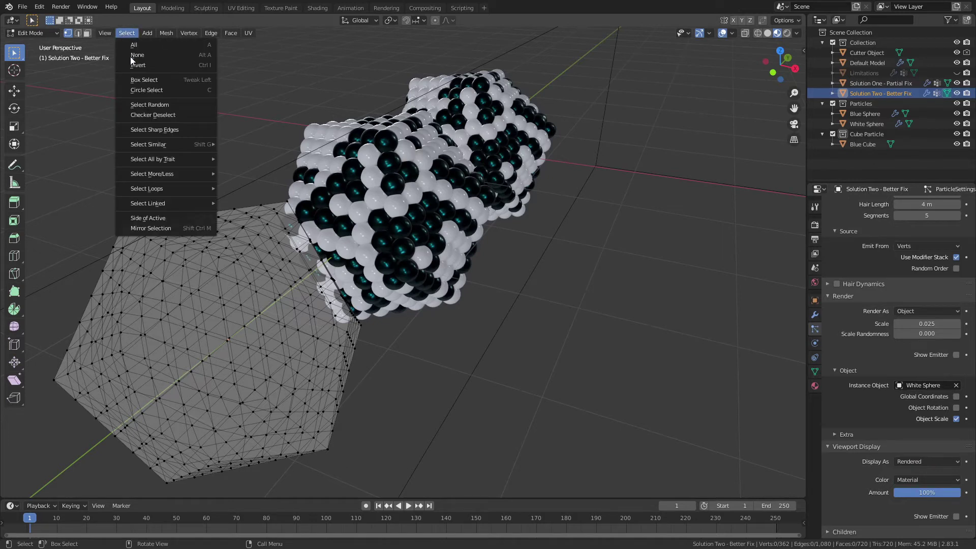
{"action": "left_click", "coordinate": [152, 105]}
Step: Inspect the mesh's vertex groups and the particles' Vertex Groups, where Density uses Group B
{"action": "left_click", "coordinate": [815, 372]}
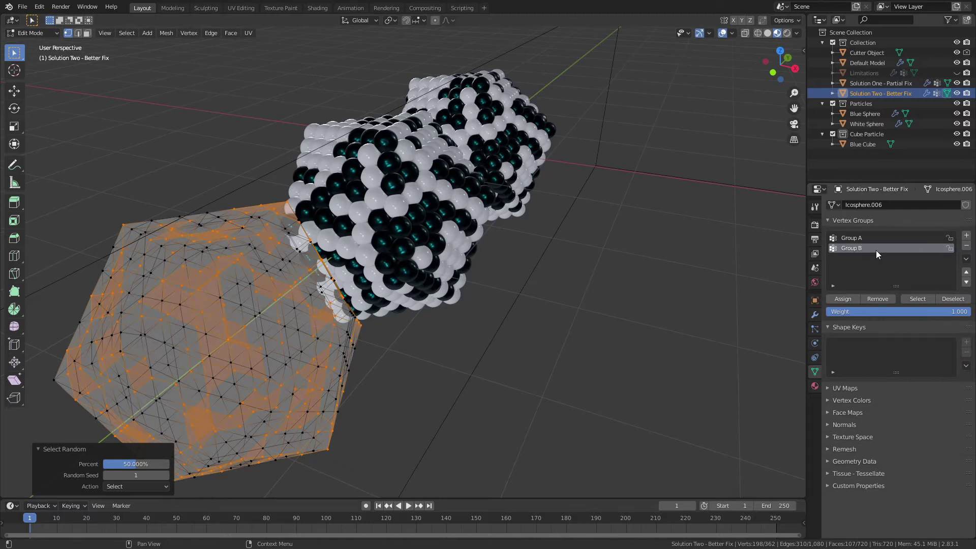
{"action": "left_click", "coordinate": [816, 329]}
{"action": "scroll", "coordinate": [905, 356], "scroll_direction": "up", "scroll_amount": 5}
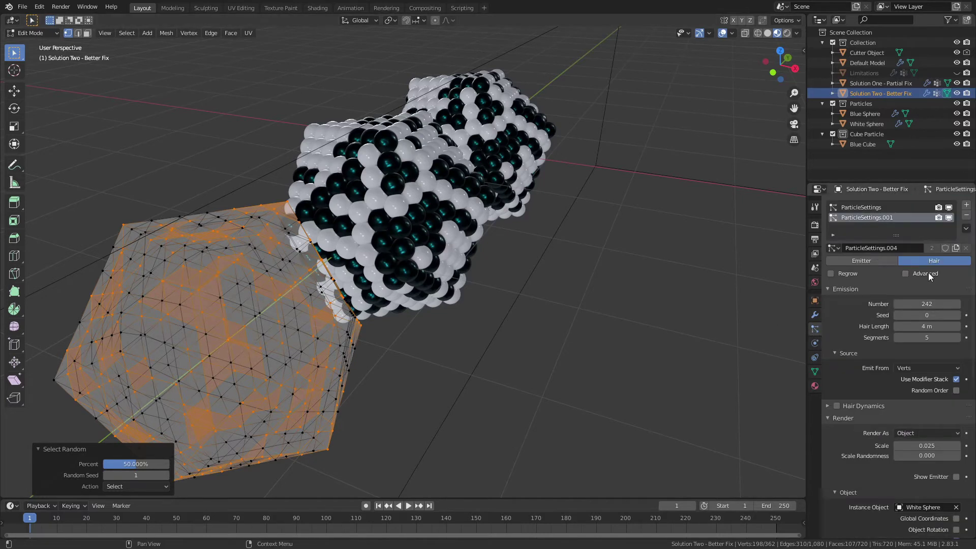
{"action": "scroll", "coordinate": [920, 433], "scroll_direction": "down", "scroll_amount": 10}
{"action": "scroll", "coordinate": [926, 439], "scroll_direction": "down", "scroll_amount": 5}
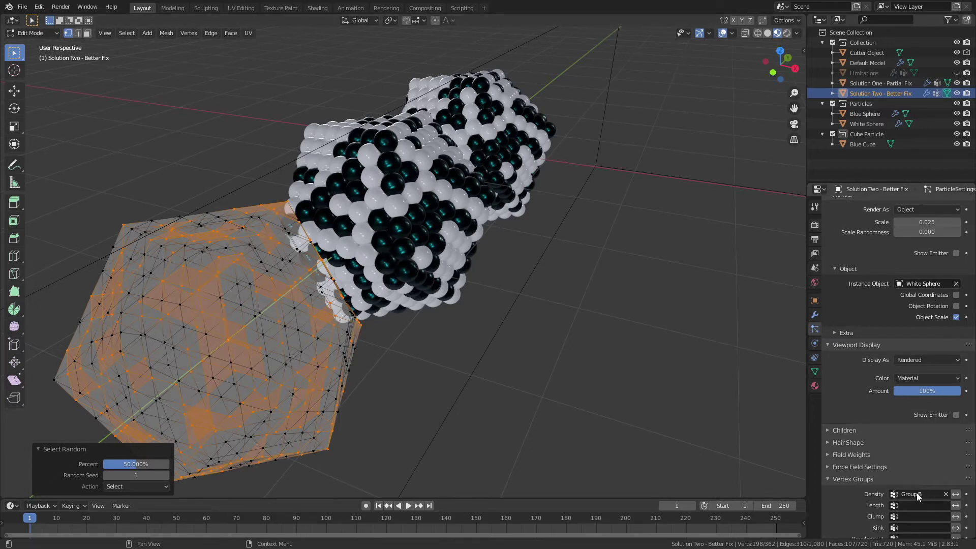
{"action": "scroll", "coordinate": [920, 495], "scroll_direction": "up", "scroll_amount": 12}
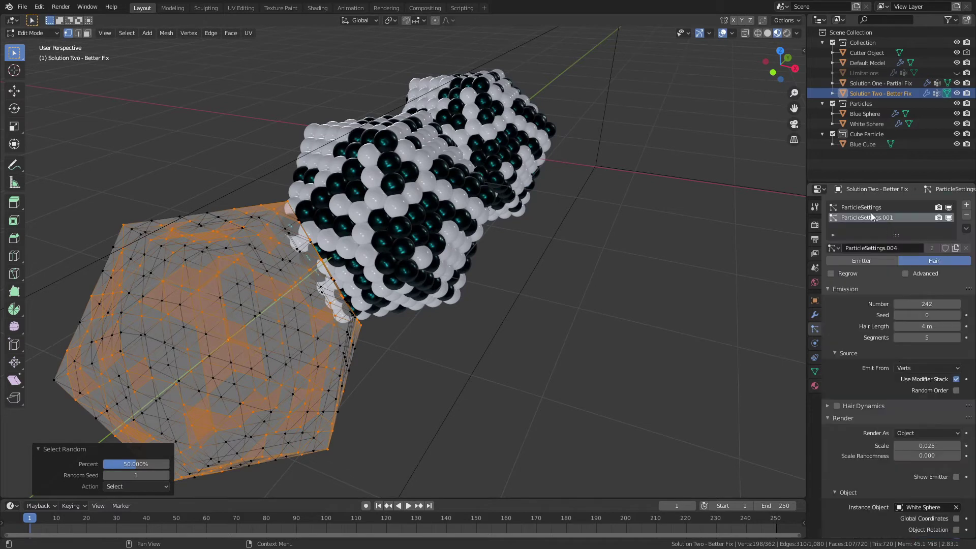
{"action": "scroll", "coordinate": [920, 431], "scroll_direction": "down", "scroll_amount": 12}
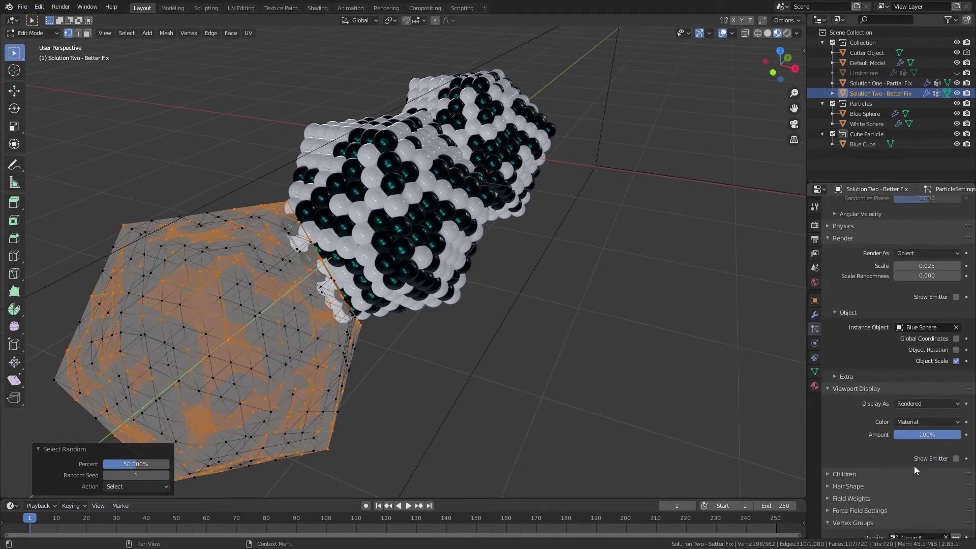
Step: Return to Object Mode and move the Cutter Object to -1.1056 m along X
{"action": "key", "text": "Tab"}
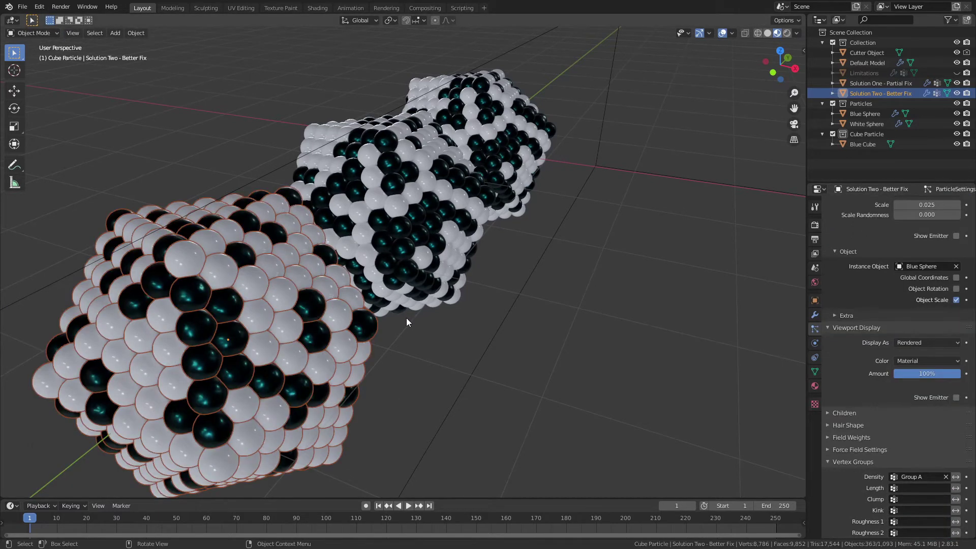
{"action": "scroll", "coordinate": [407, 318], "scroll_direction": "down", "scroll_amount": 5}
{"action": "left_click", "coordinate": [527, 344]}
{"action": "key", "text": "x"}
{"action": "left_click", "coordinate": [518, 343]}
{"action": "left_click", "coordinate": [512, 344]}
{"action": "key", "text": "g"}
{"action": "key", "text": "x"}
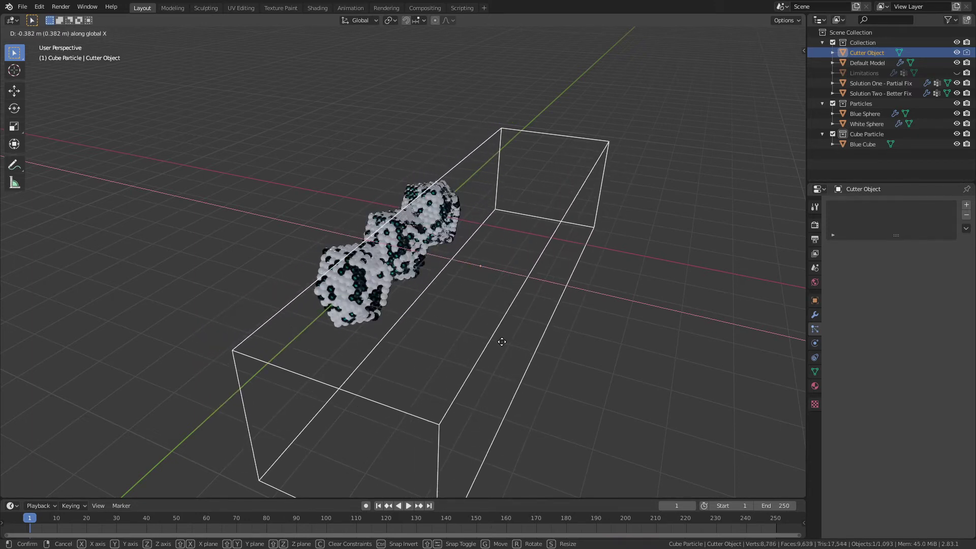
{"action": "left_click", "coordinate": [358, 329]}
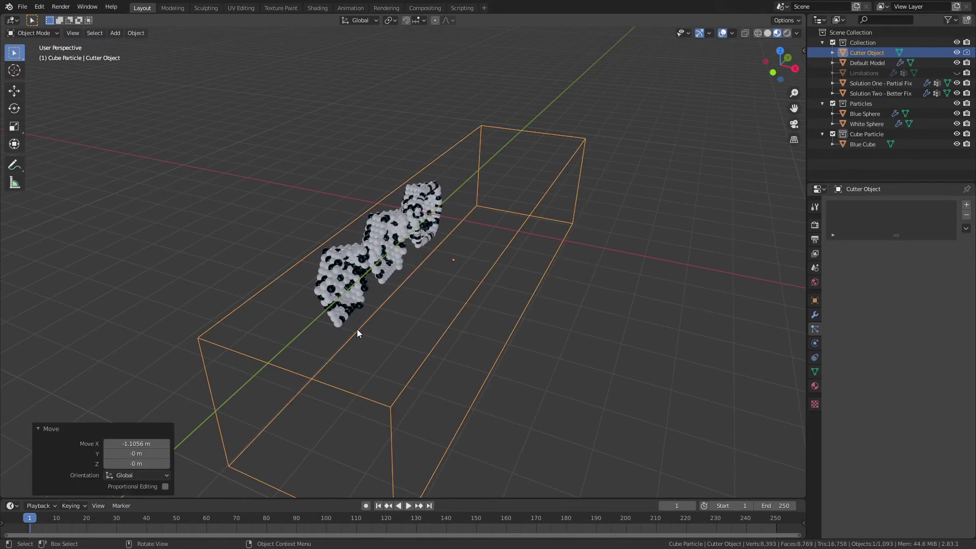
Step: Move the Cutter Object to 1.4568 m along X, leaving all three icospheres whole
{"action": "scroll", "coordinate": [358, 328], "scroll_direction": "up", "scroll_amount": 3}
{"action": "scroll", "coordinate": [358, 331], "scroll_direction": "down", "scroll_amount": 2}
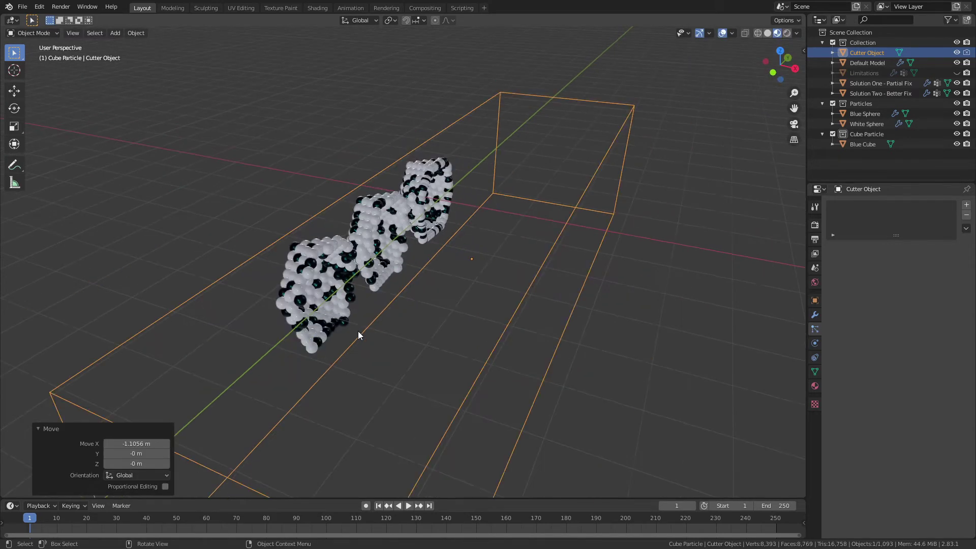
{"action": "key", "text": "g"}
{"action": "key", "text": "x"}
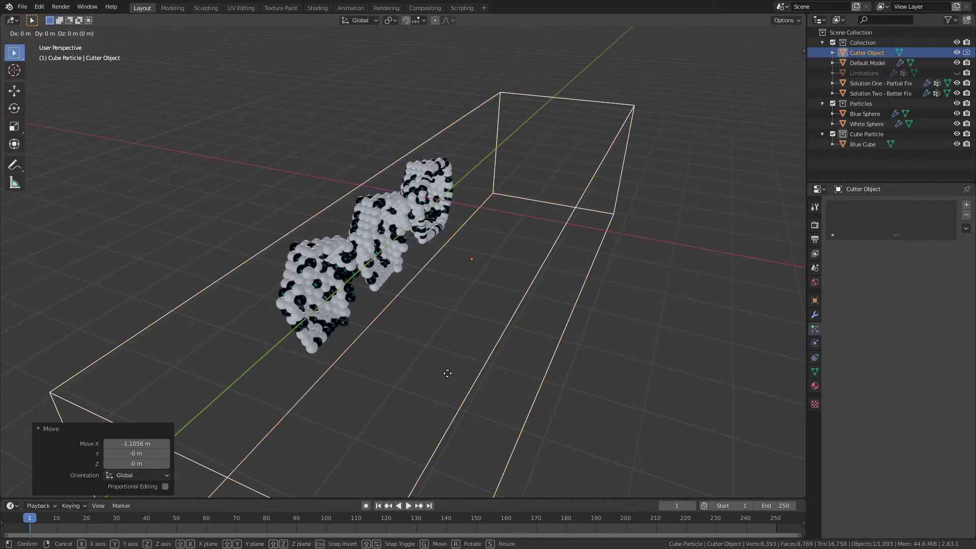
{"action": "left_click", "coordinate": [521, 407]}
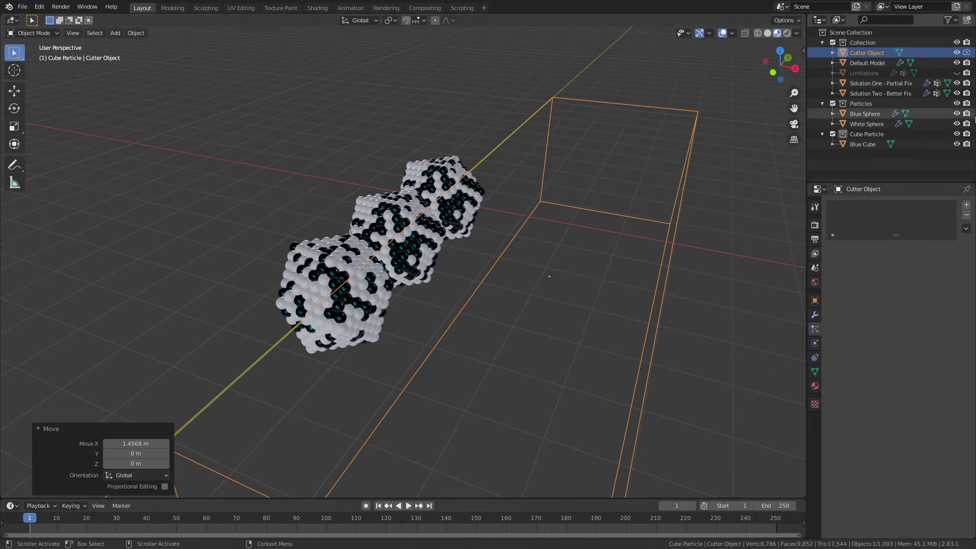
Step: Unhide the Limitations model, select it, and zoom in on its cube particles
{"action": "left_click", "coordinate": [957, 72]}
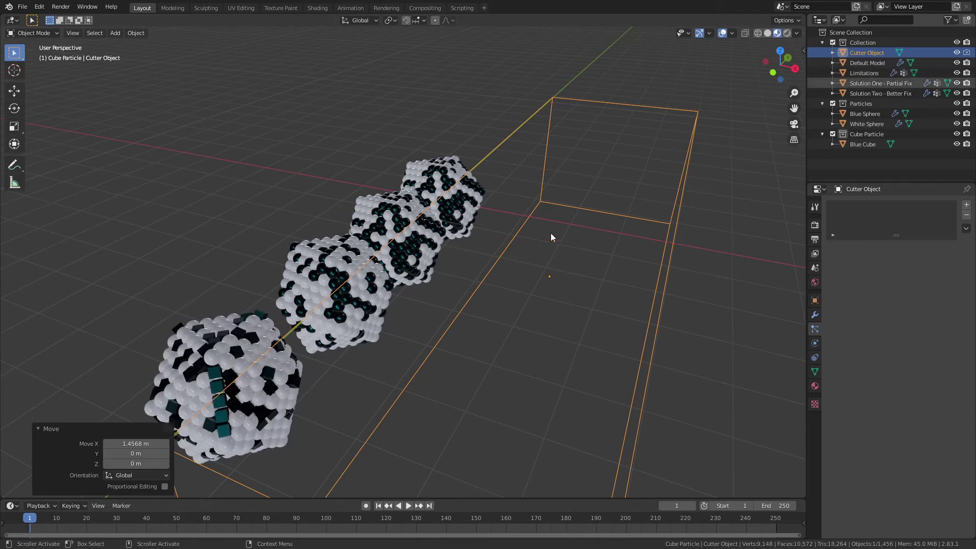
{"action": "middle_click_drag", "start_coordinate": [290, 312], "coordinate": [320, 294]}
{"action": "scroll", "coordinate": [340, 276], "scroll_direction": "up", "scroll_amount": 5}
{"action": "left_click", "coordinate": [341, 277]}
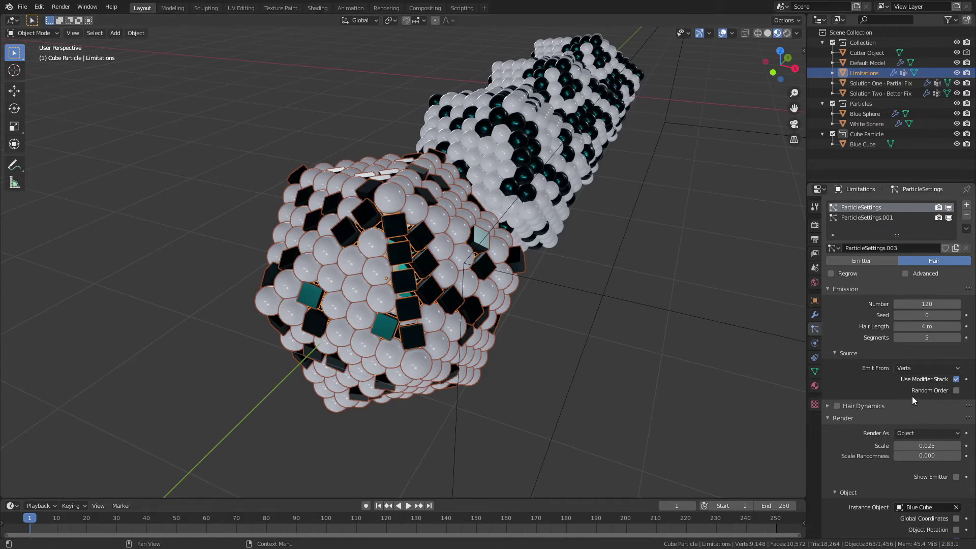
{"action": "scroll", "coordinate": [916, 367], "scroll_direction": "down", "scroll_amount": 3}
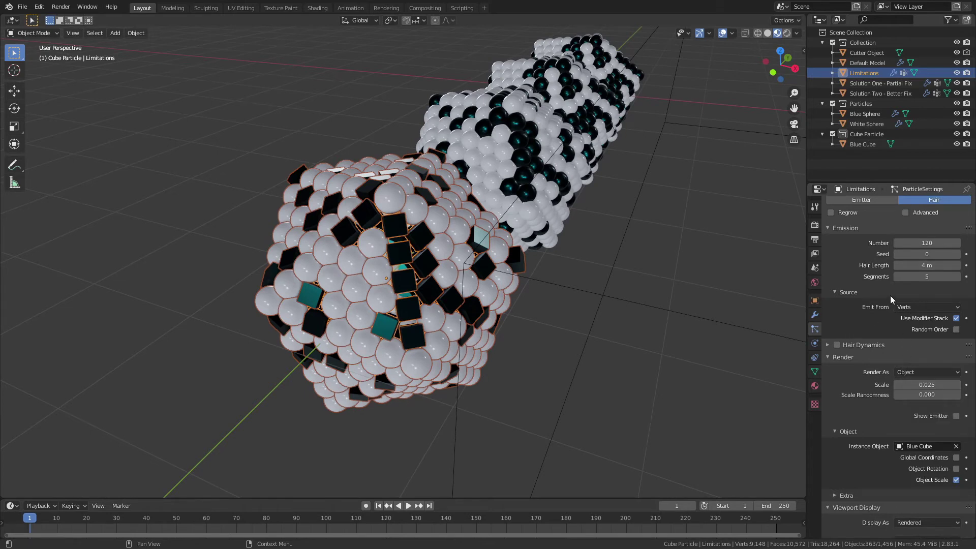
{"action": "scroll", "coordinate": [890, 300], "scroll_direction": "up", "scroll_amount": 3}
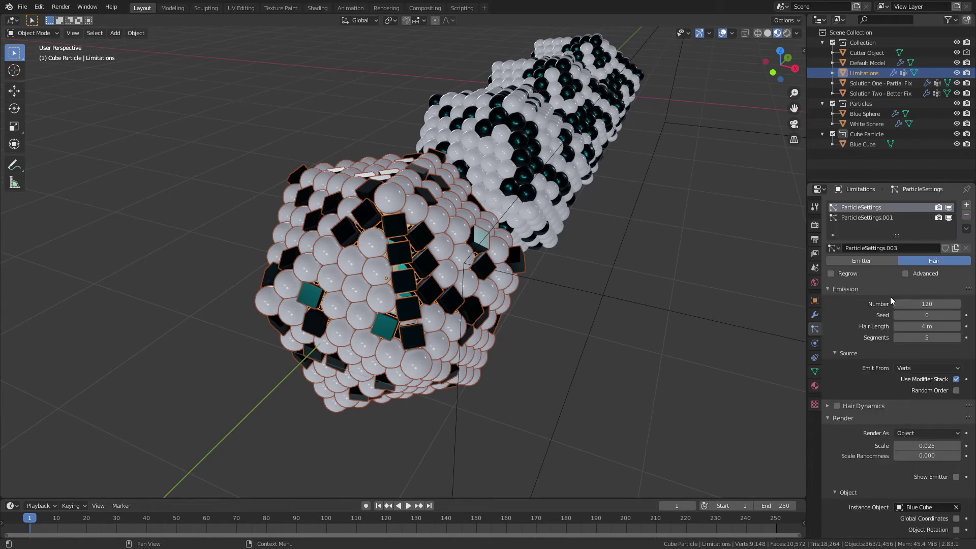
Step: Enable Advanced, orient particles along Velocity / Hair, then turn Advanced off again
{"action": "left_click", "coordinate": [905, 273]}
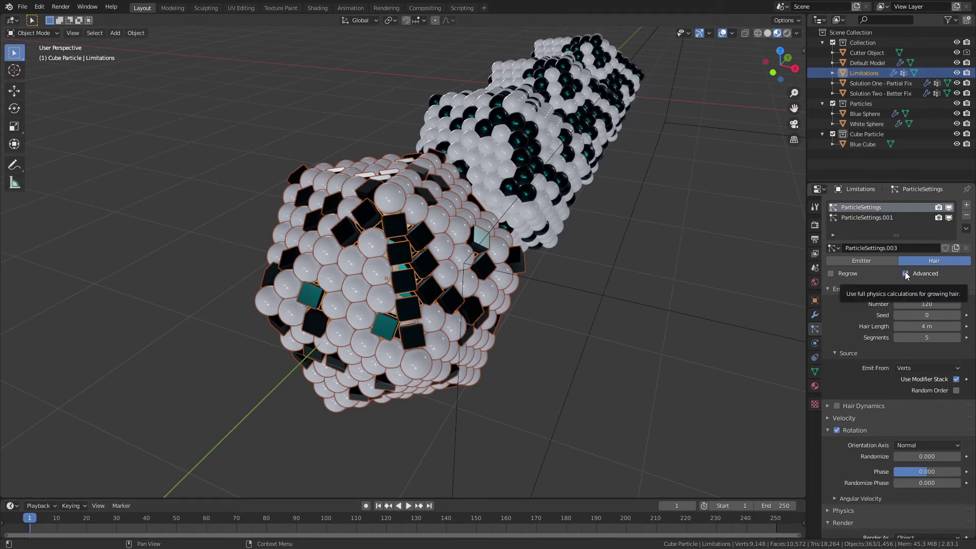
{"action": "left_click", "coordinate": [908, 445]}
{"action": "left_click", "coordinate": [925, 401]}
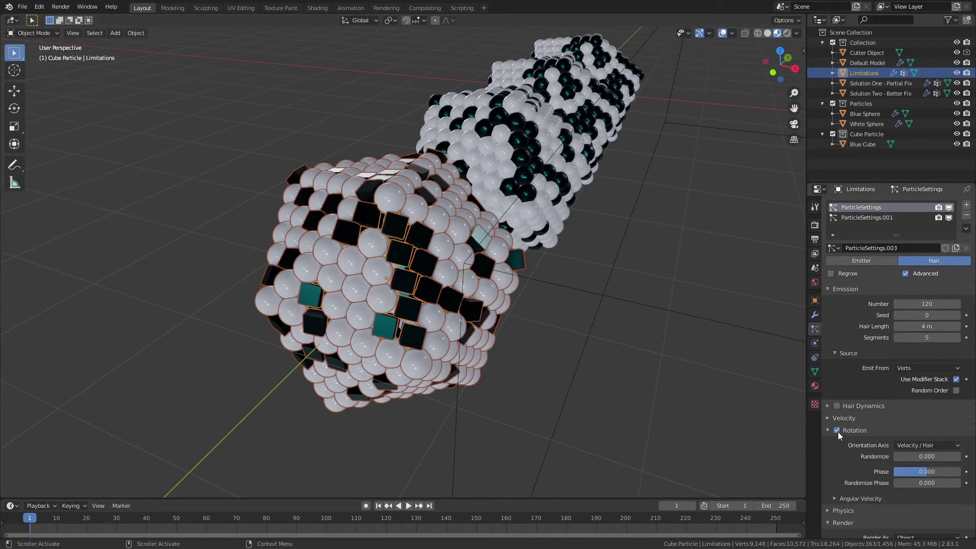
{"action": "left_click", "coordinate": [906, 274]}
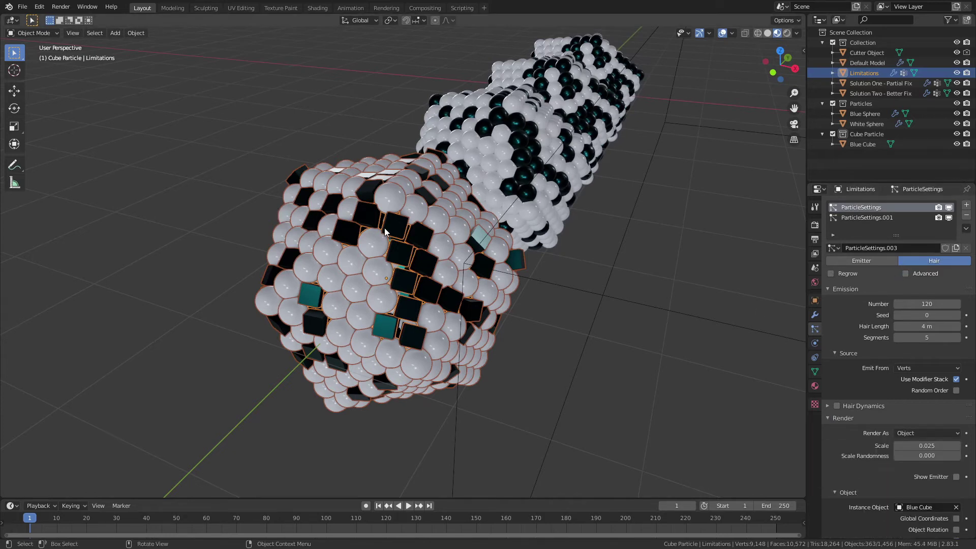
{"action": "scroll", "coordinate": [383, 228], "scroll_direction": "up", "scroll_amount": 5}
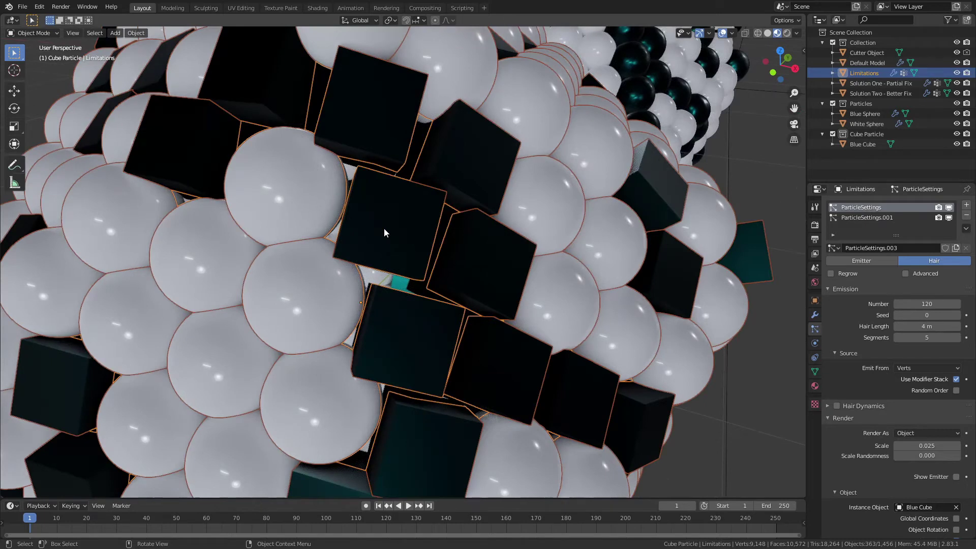
{"action": "scroll", "coordinate": [384, 228], "scroll_direction": "down", "scroll_amount": 5}
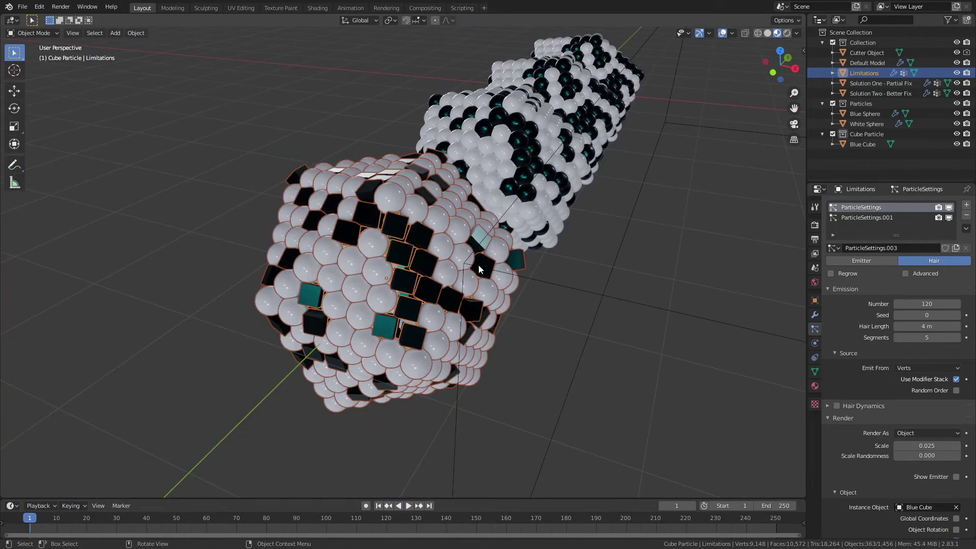
Step: Slide the cutter box along the X axis to a new position
{"action": "left_click", "coordinate": [661, 308]}
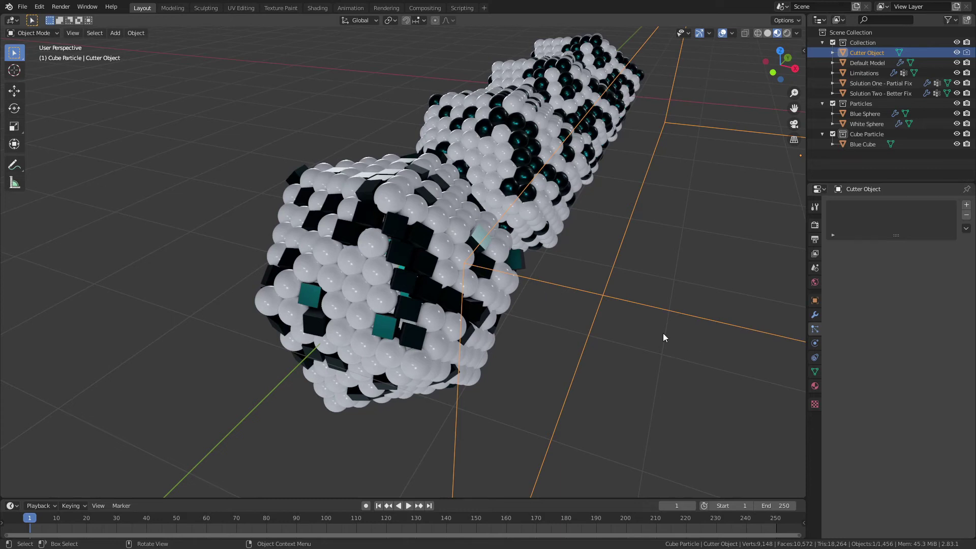
{"action": "key", "text": "g"}
{"action": "key", "text": "x"}
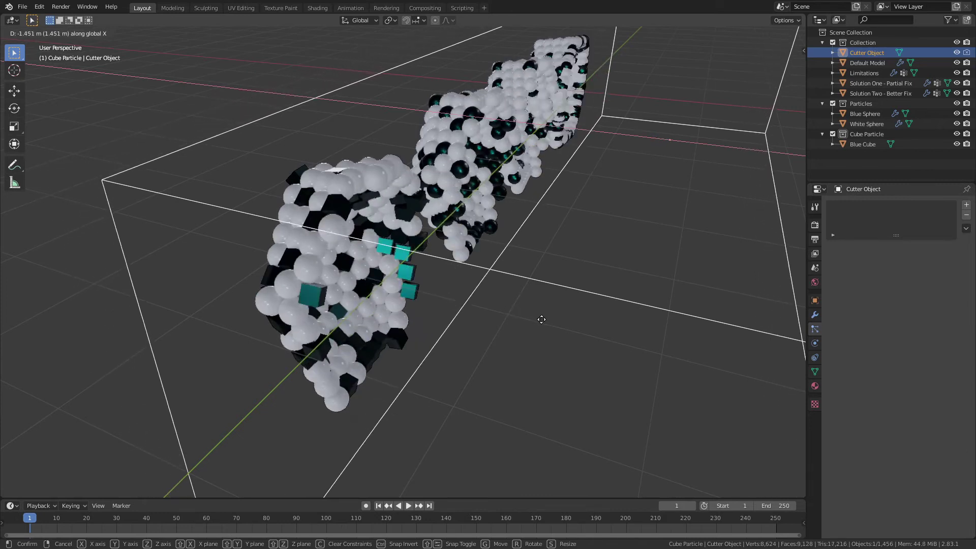
{"action": "left_click", "coordinate": [619, 360]}
Step: Turn on Advanced and Rotation for Limitations, with Phase 0.716 and Randomize Phase 0.582
{"action": "left_click", "coordinate": [330, 302]}
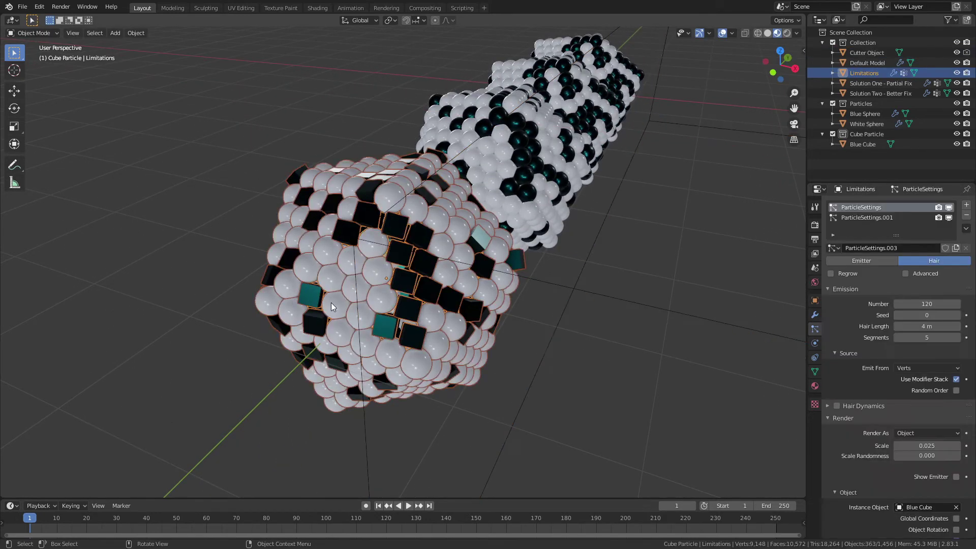
{"action": "left_click", "coordinate": [905, 273]}
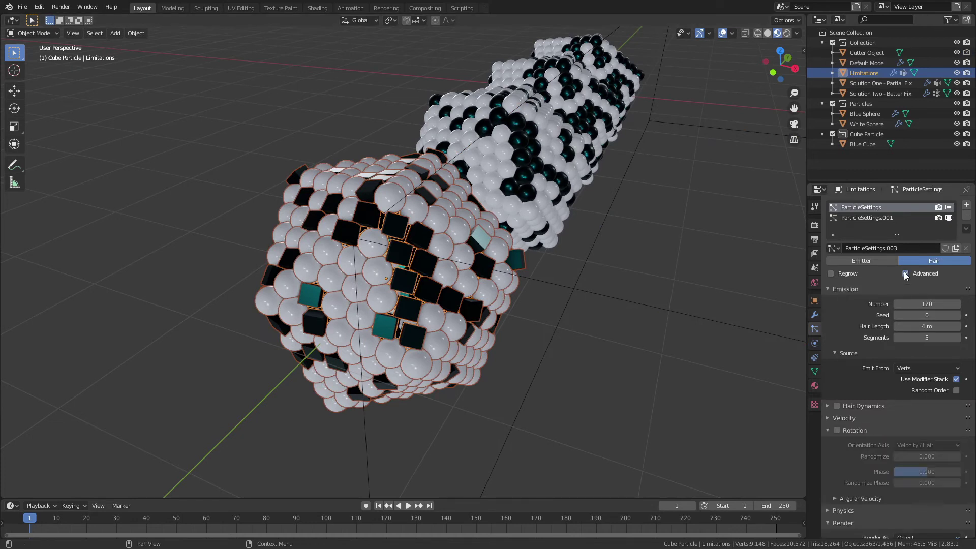
{"action": "left_click", "coordinate": [838, 431]}
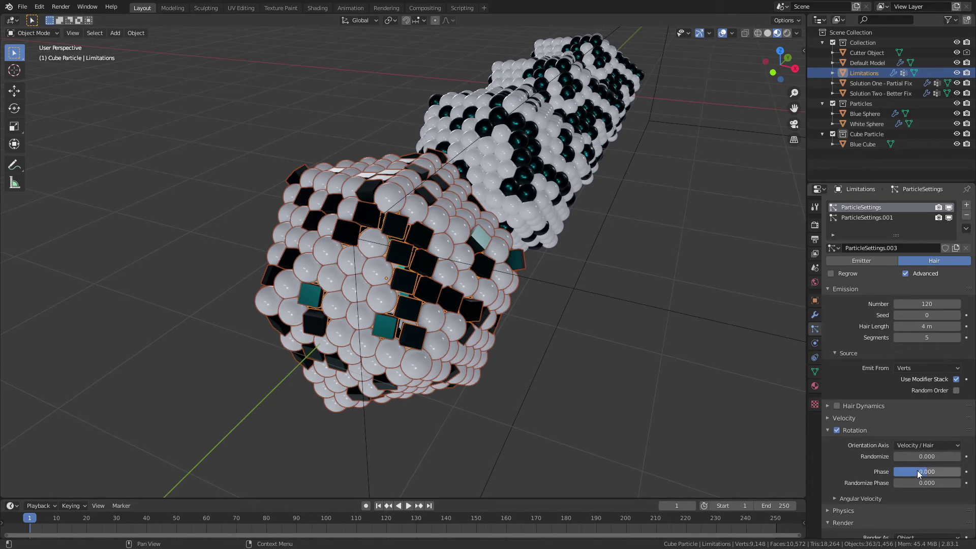
{"action": "left_click_drag", "start_coordinate": [917, 470], "coordinate": [940, 482]}
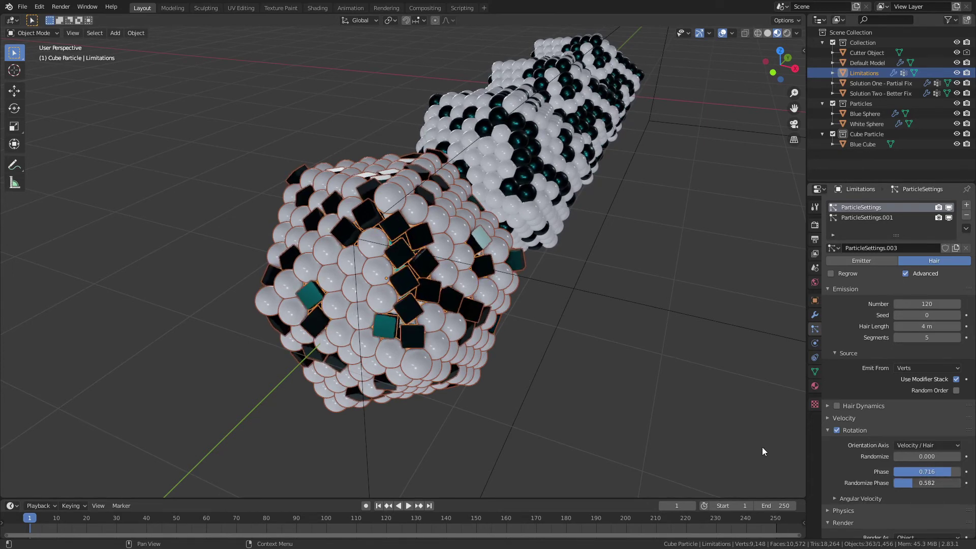
{"action": "left_click", "coordinate": [567, 288]}
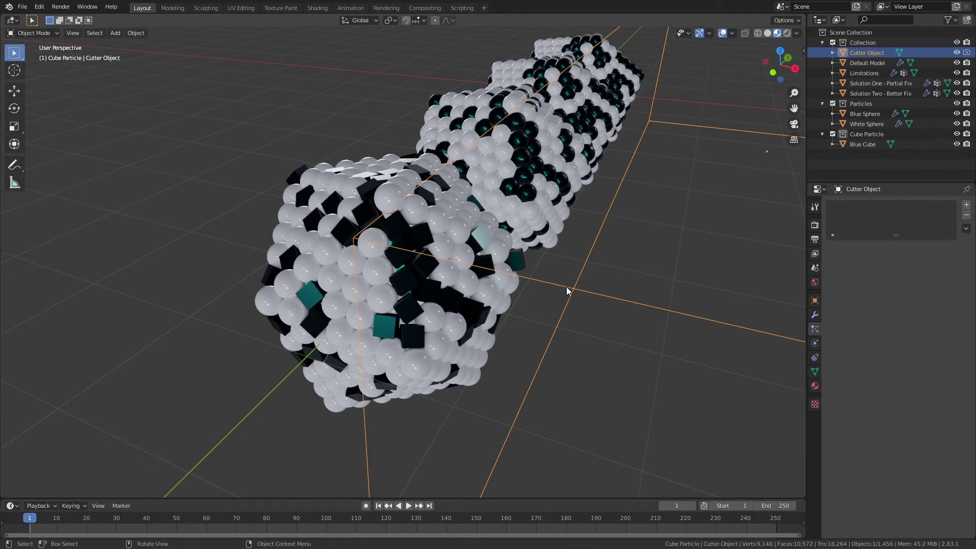
Step: Move the cutter box to -0.81585 m along X and zoom in on the cross-section
{"action": "key", "text": "g"}
{"action": "key", "text": "x"}
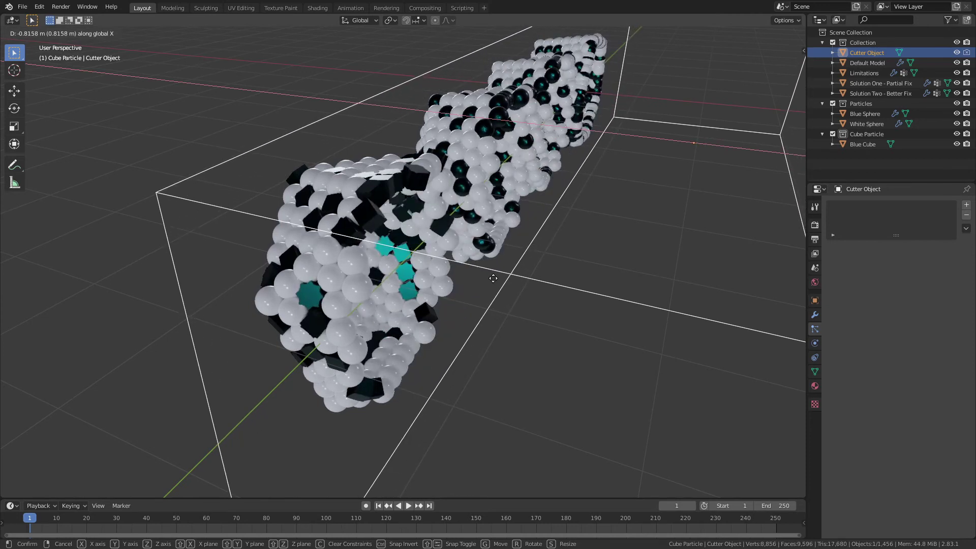
{"action": "left_click", "coordinate": [494, 278]}
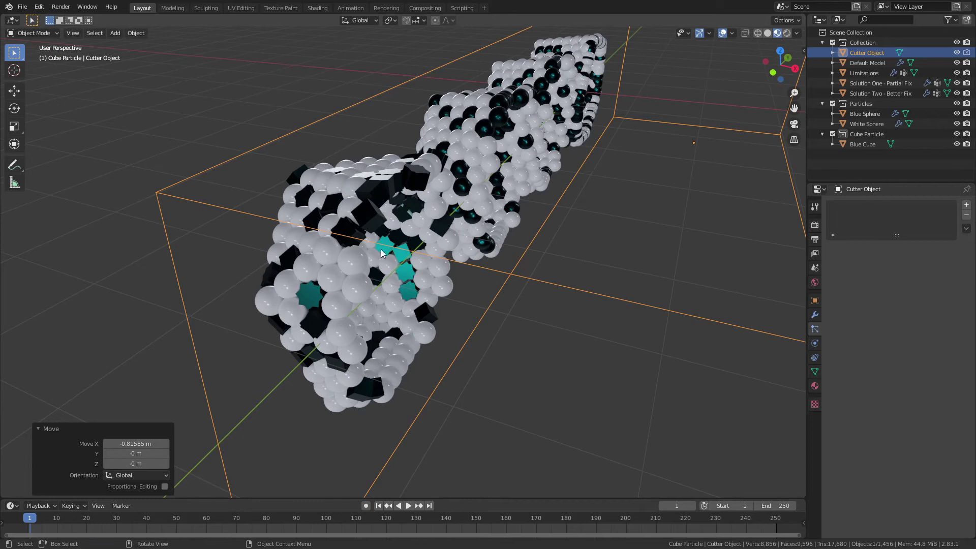
{"action": "scroll", "coordinate": [361, 267], "scroll_direction": "up", "scroll_amount": 7}
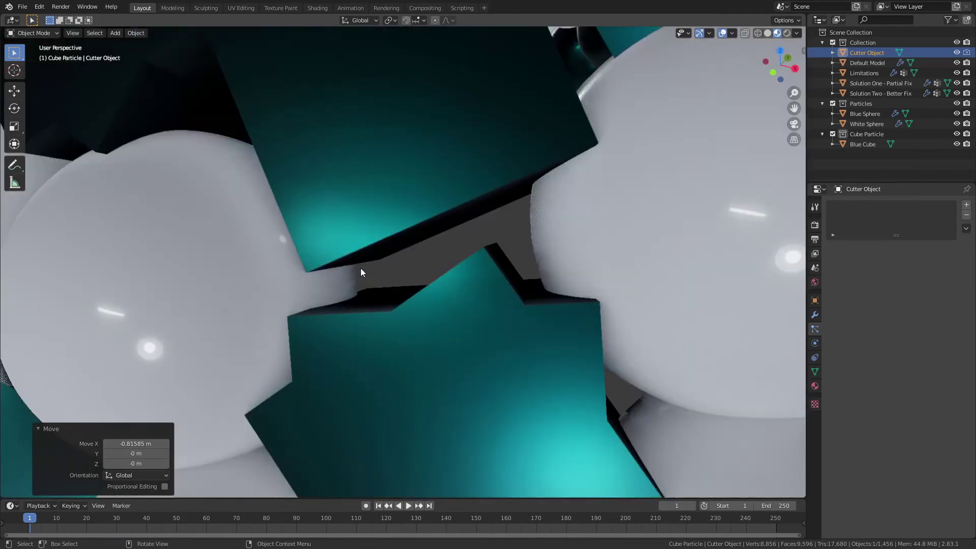
{"action": "scroll", "coordinate": [361, 267], "scroll_direction": "down", "scroll_amount": 4}
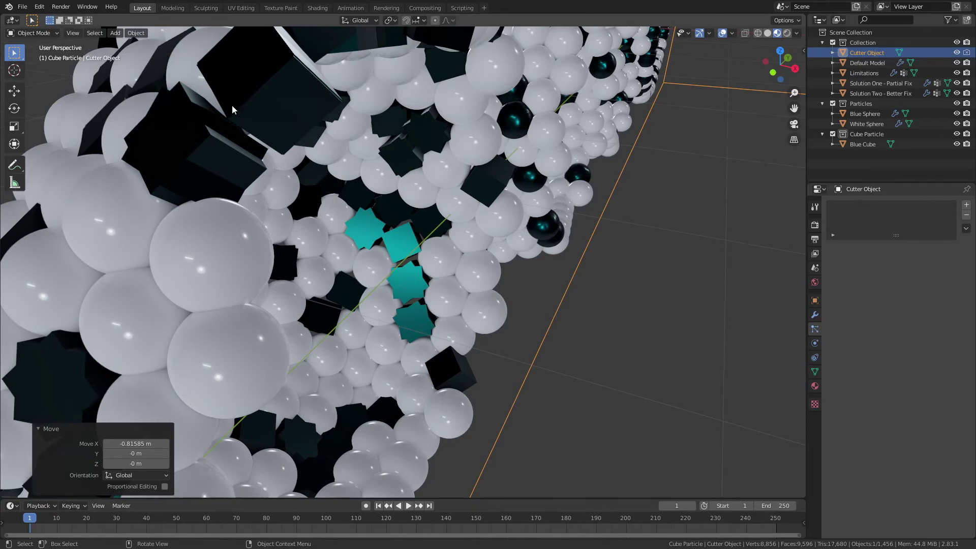
{"action": "scroll", "coordinate": [235, 175], "scroll_direction": "down", "scroll_amount": 6}
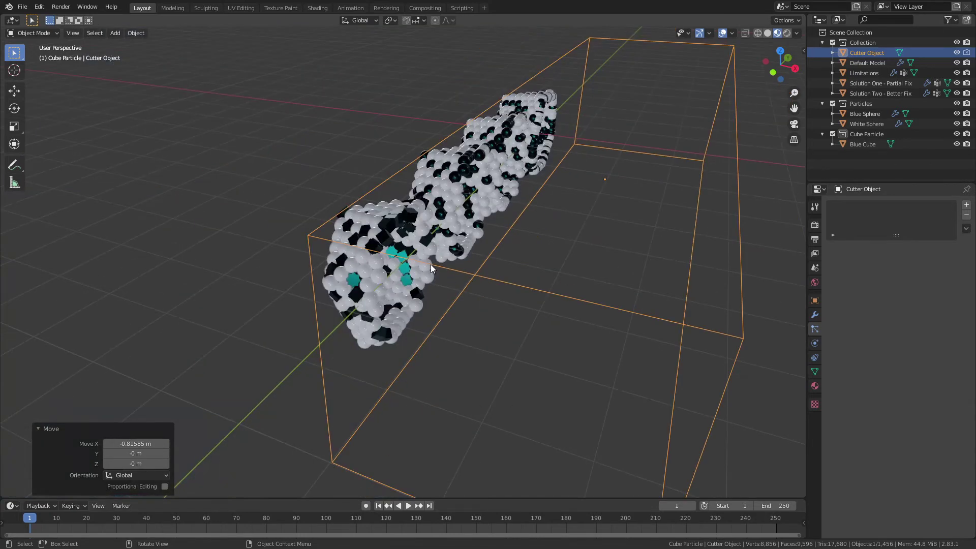
Step: Slide the cutter box back along X and reselect the Limitations model
{"action": "key", "text": "g"}
{"action": "key", "text": "x"}
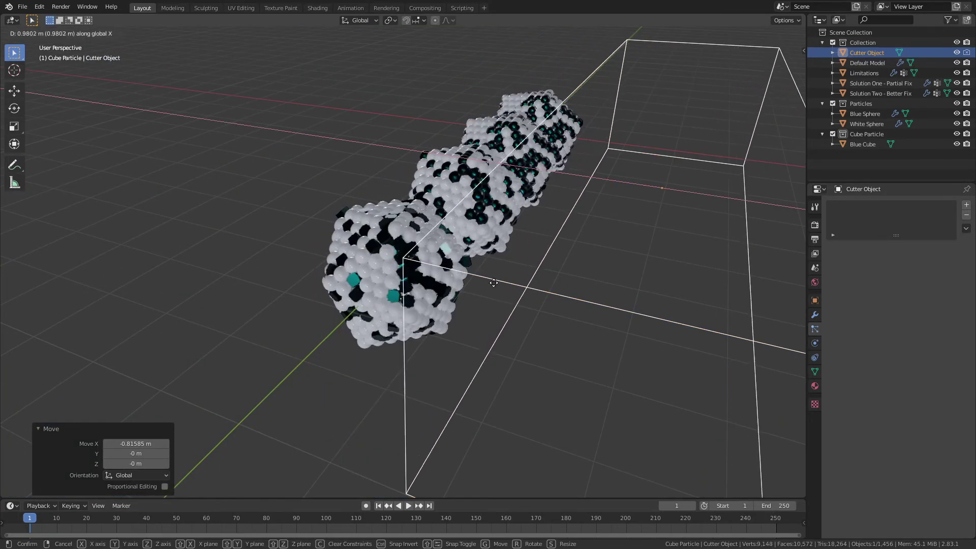
{"action": "left_click", "coordinate": [502, 286]}
{"action": "left_click", "coordinate": [385, 286]}
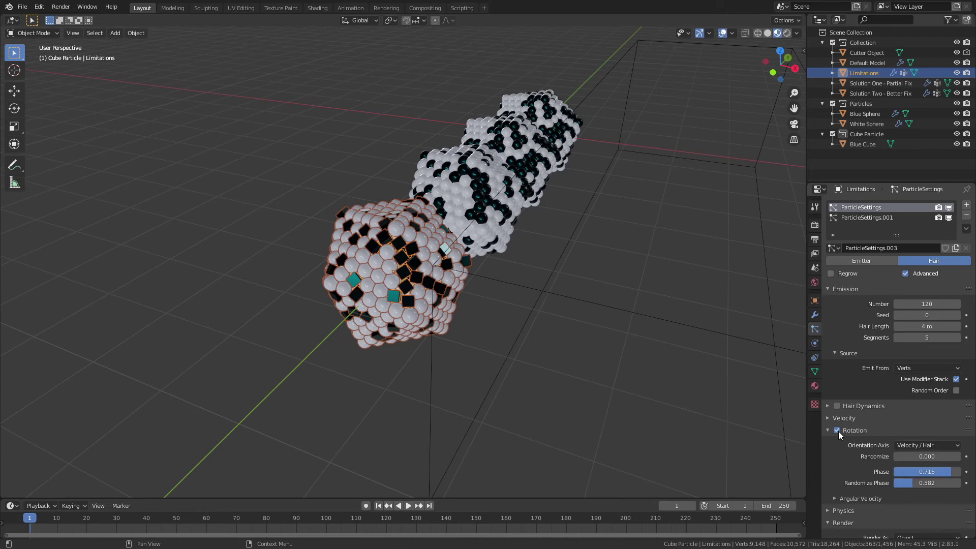
Step: Set the Limitations particles' Phase and Randomize Phase both to 0
{"action": "left_click", "coordinate": [935, 471]}
{"action": "type", "text": "0"}
{"action": "key", "text": "Return"}
{"action": "left_click", "coordinate": [928, 482]}
{"action": "type", "text": "000"}
{"action": "key", "text": "Return"}
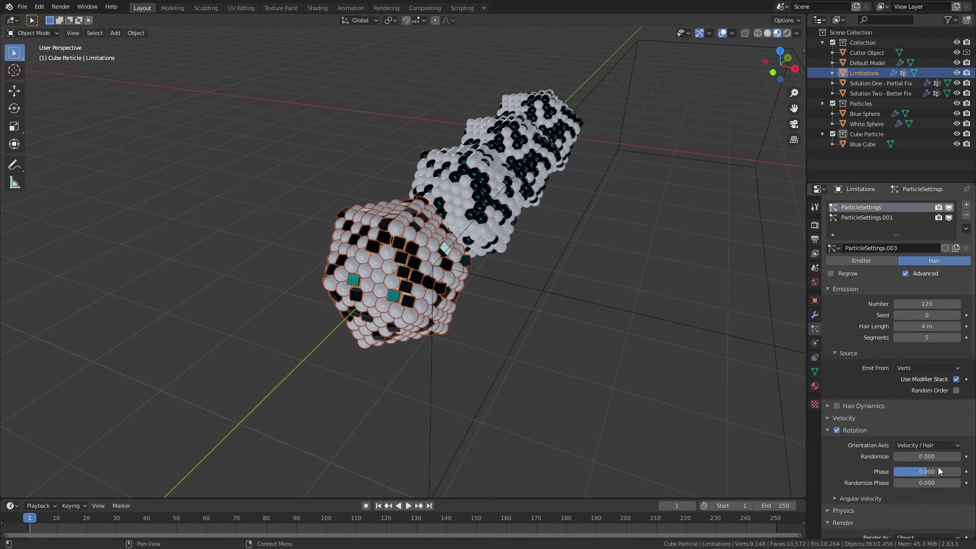
Step: Change the particles' Orientation Axis to Object Z
{"action": "left_click", "coordinate": [932, 446]}
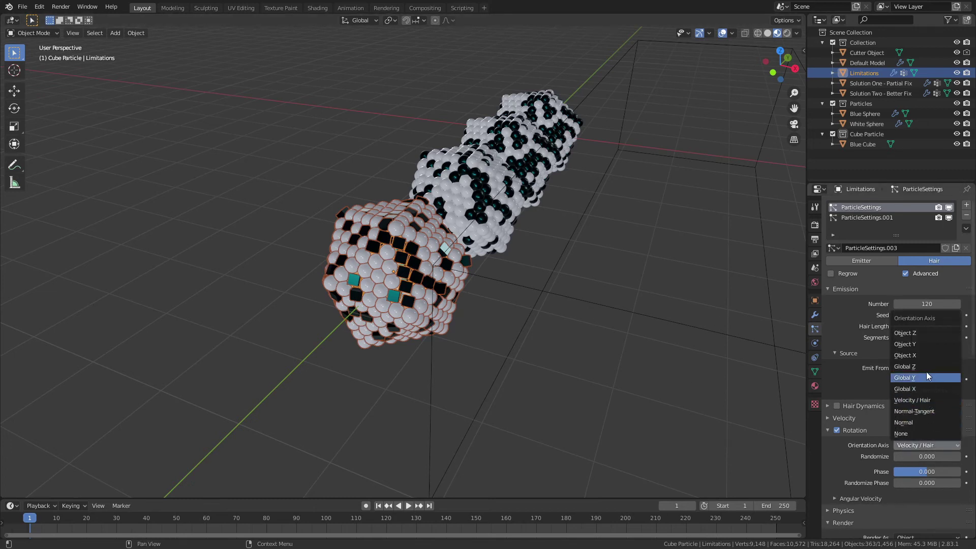
{"action": "left_click", "coordinate": [914, 333]}
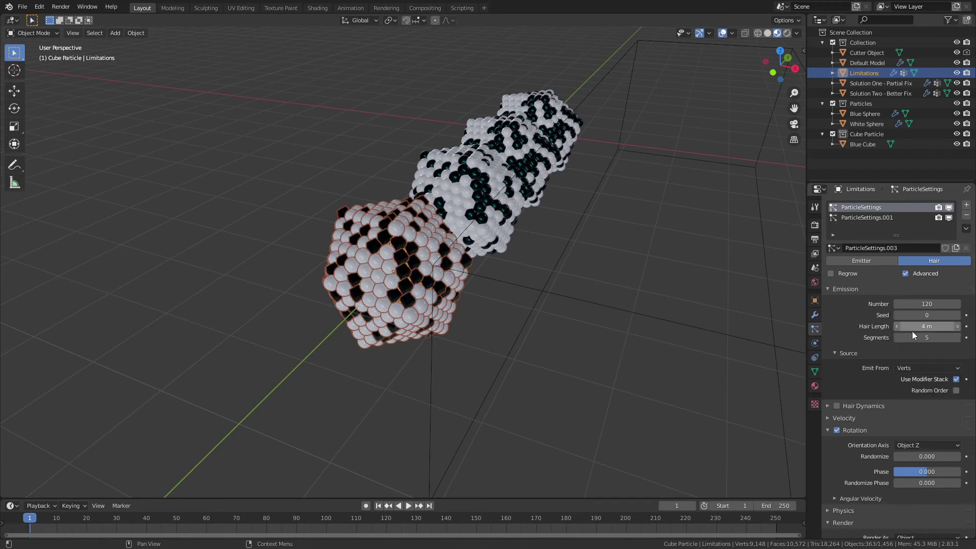
{"action": "key", "text": "ctrl+z"}
{"action": "key", "text": "ctrl+shift+z"}
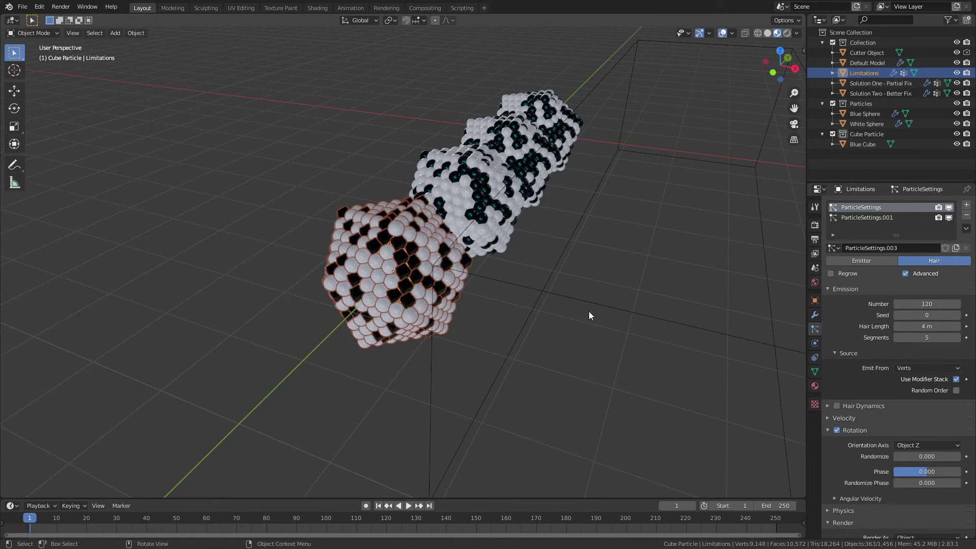
{"action": "left_click", "coordinate": [592, 308]}
Step: Slide the cutter box further along X, then reposition it once more
{"action": "key", "text": "g"}
{"action": "key", "text": "x"}
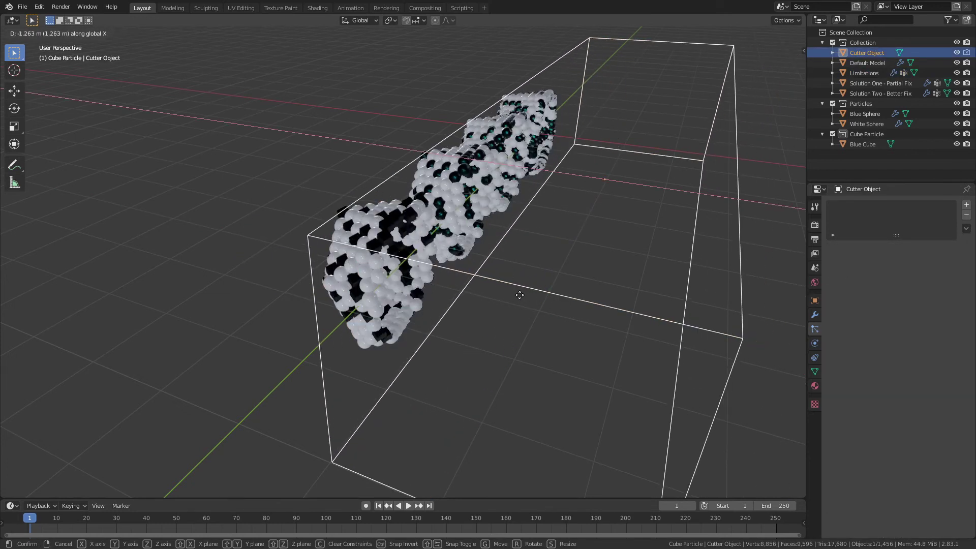
{"action": "left_click", "coordinate": [391, 297]}
{"action": "scroll", "coordinate": [391, 296], "scroll_direction": "up", "scroll_amount": 10}
{"action": "scroll", "coordinate": [392, 294], "scroll_direction": "down", "scroll_amount": 10}
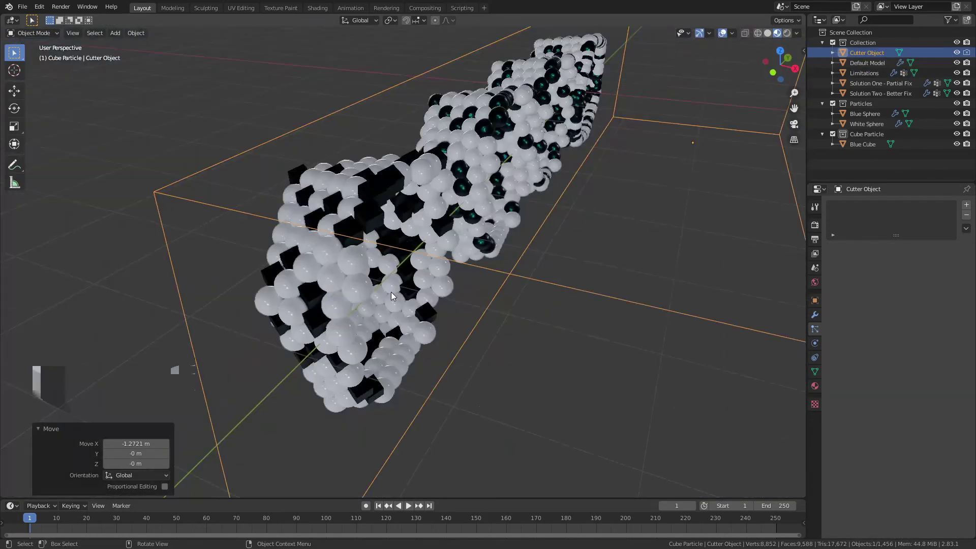
{"action": "key", "text": "g"}
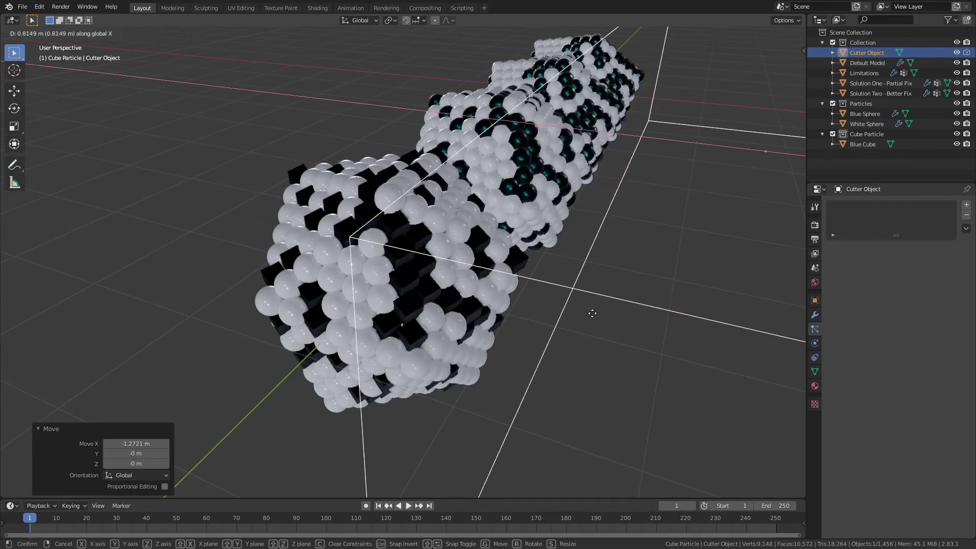
{"action": "left_click", "coordinate": [332, 341]}
Step: Orient Limitations particles to Normal-Tangent and move the cutter to -1.2721 m along X
{"action": "left_click", "coordinate": [334, 340]}
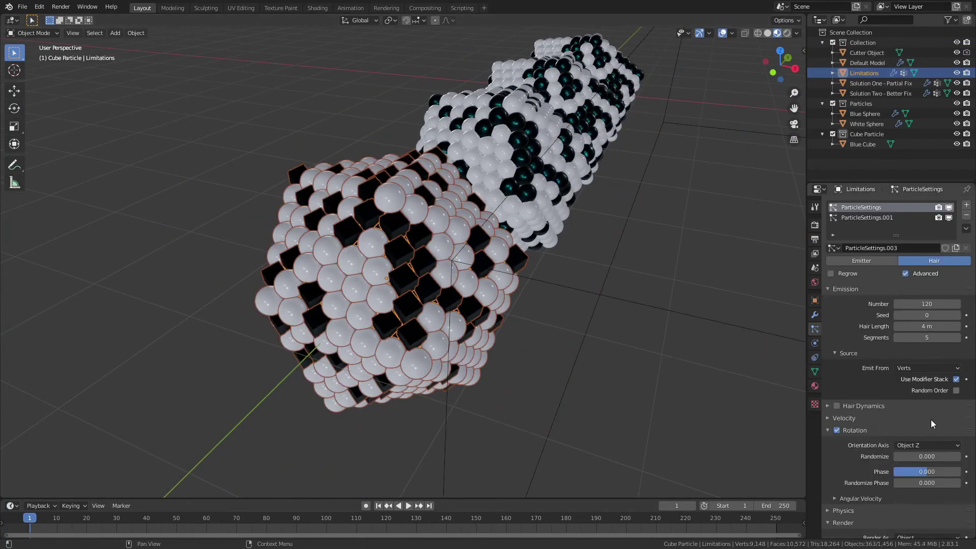
{"action": "left_click", "coordinate": [930, 445]}
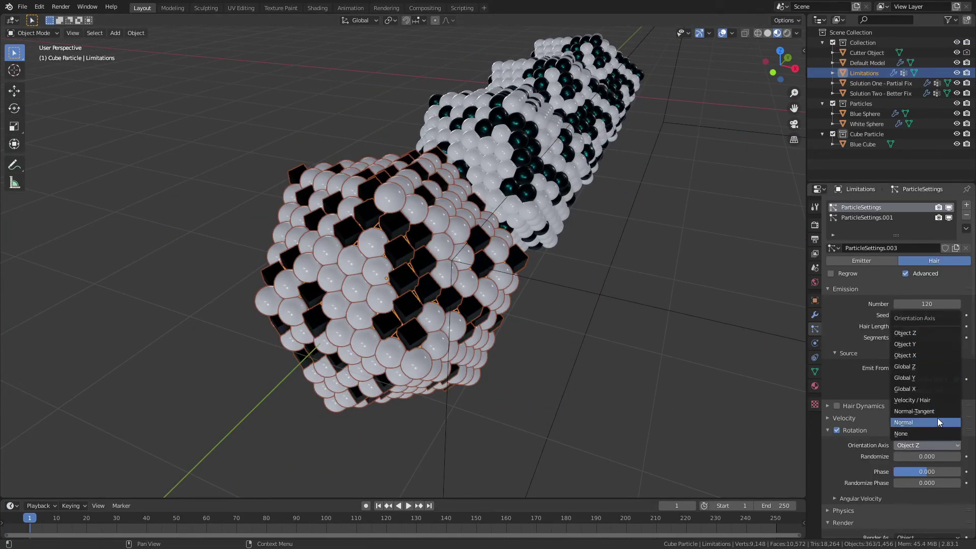
{"action": "left_click", "coordinate": [927, 411]}
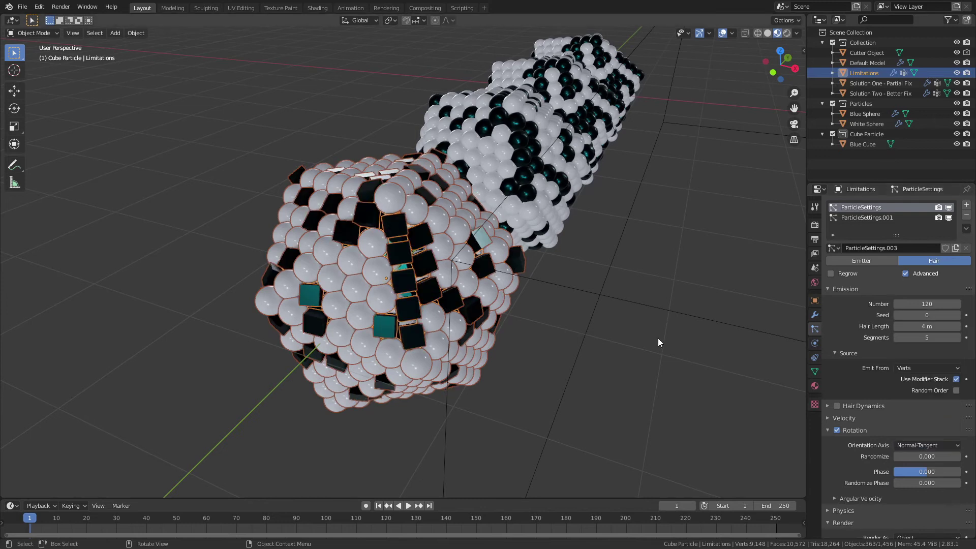
{"action": "left_click", "coordinate": [688, 313]}
{"action": "key", "text": "g"}
{"action": "key", "text": "x"}
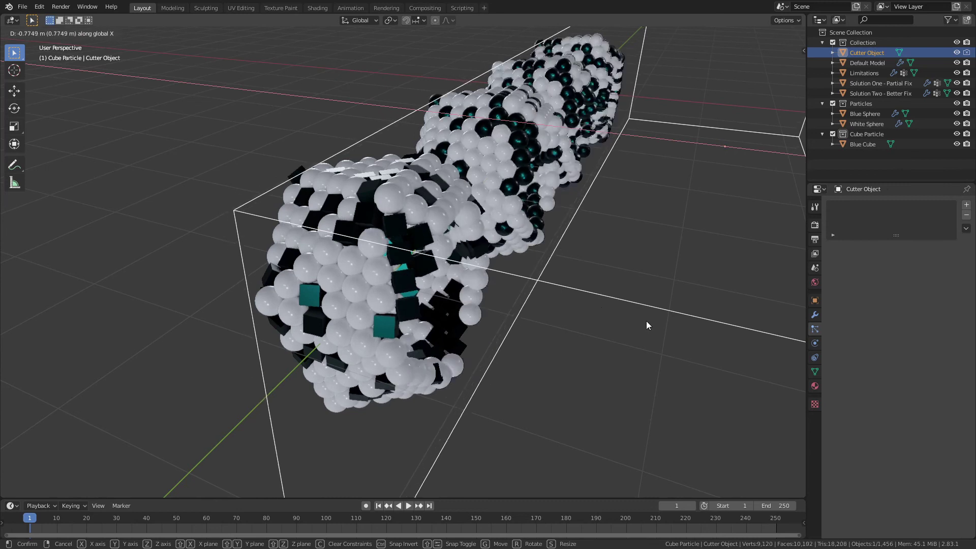
{"action": "left_click", "coordinate": [646, 325]}
{"action": "left_click", "coordinate": [347, 343]}
Step: Give the Limitations cube particles a Scale Randomness of 0.993
{"action": "scroll", "coordinate": [895, 417], "scroll_direction": "down", "scroll_amount": 4}
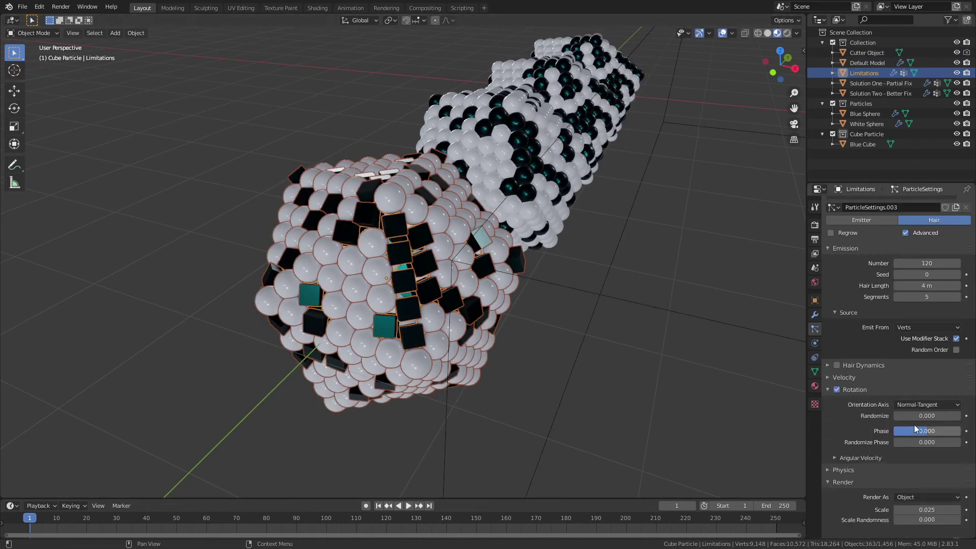
{"action": "scroll", "coordinate": [914, 425], "scroll_direction": "down", "scroll_amount": 2}
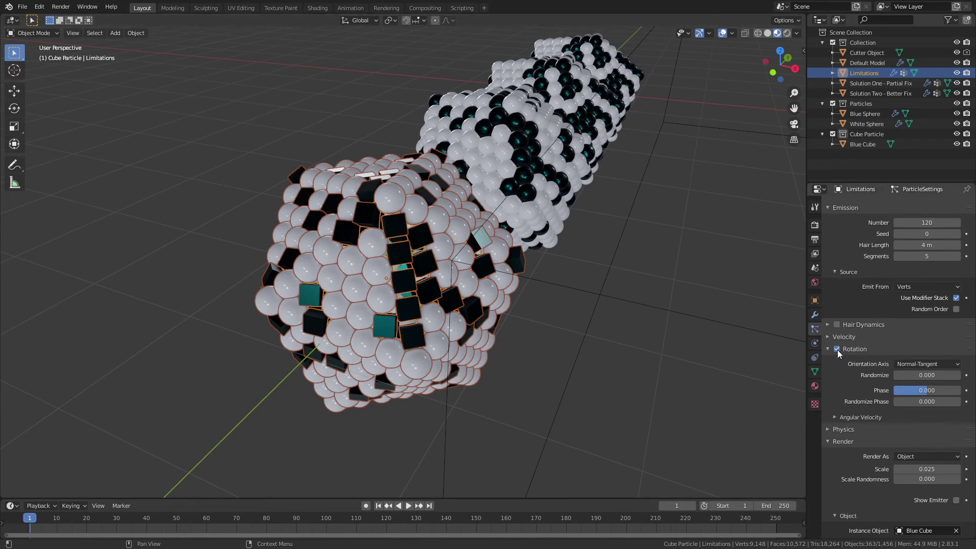
{"action": "left_click_drag", "start_coordinate": [915, 479], "coordinate": [938, 479]}
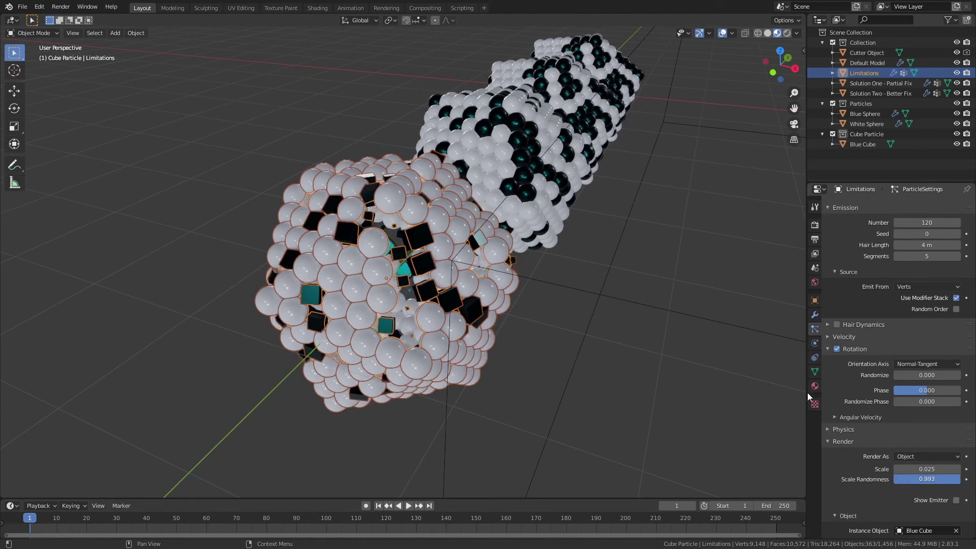
Step: Start moving the cutter box along the X axis
{"action": "left_click", "coordinate": [672, 313]}
{"action": "key", "text": "g"}
{"action": "key", "text": "x"}
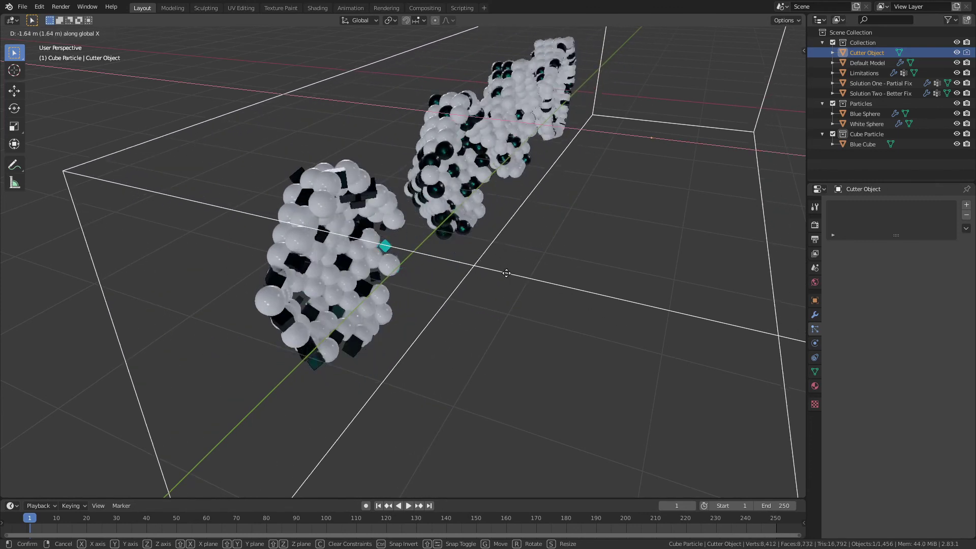
Step: Confirm the cutter at X −2.4001 m, zoom out, and select the Limitations model
{"action": "left_click", "coordinate": [385, 279]}
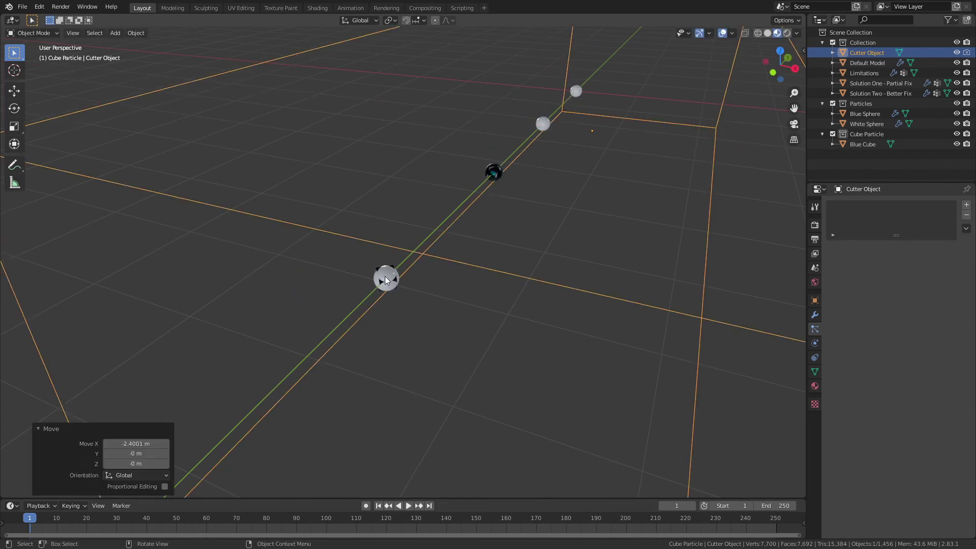
{"action": "scroll", "coordinate": [385, 276], "scroll_direction": "down", "scroll_amount": 6}
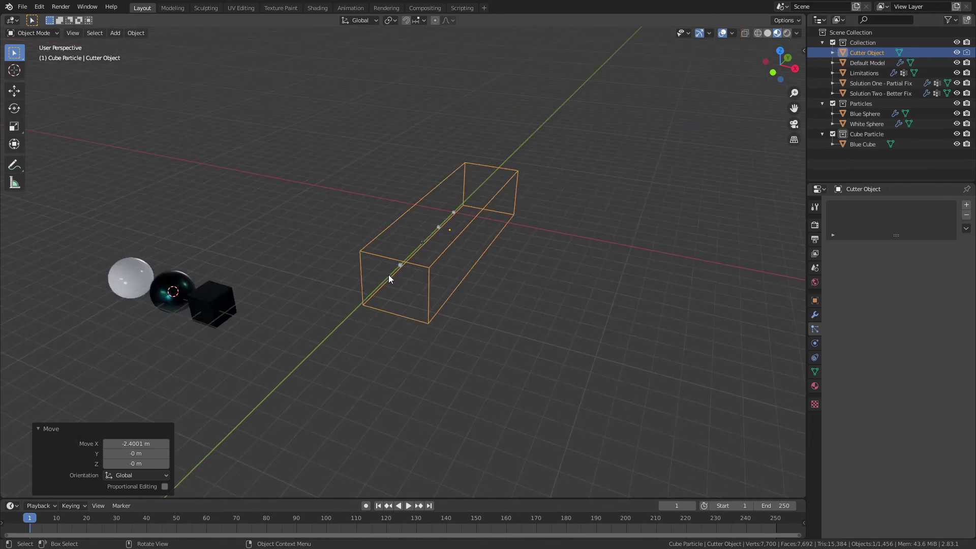
{"action": "left_click", "coordinate": [399, 271]}
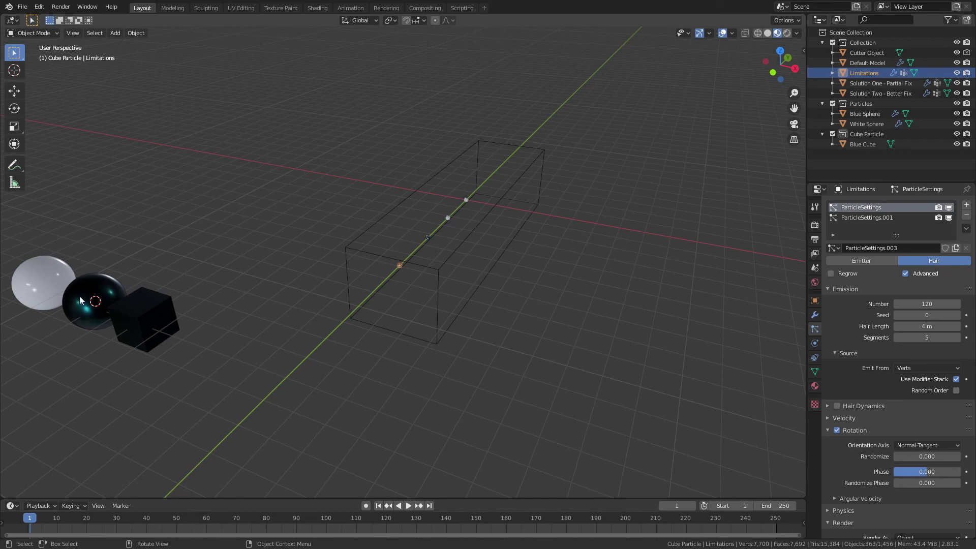
Step: Set the Limitations model's origin to the 3D cursor
{"action": "right_click", "coordinate": [398, 264]}
{"action": "mouse_move", "coordinate": [395, 288]}
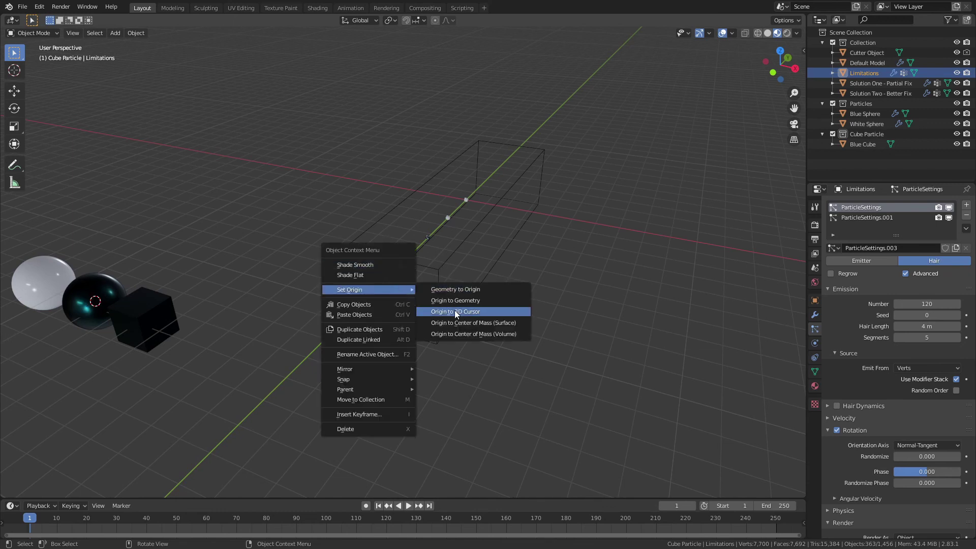
{"action": "left_click", "coordinate": [459, 311]}
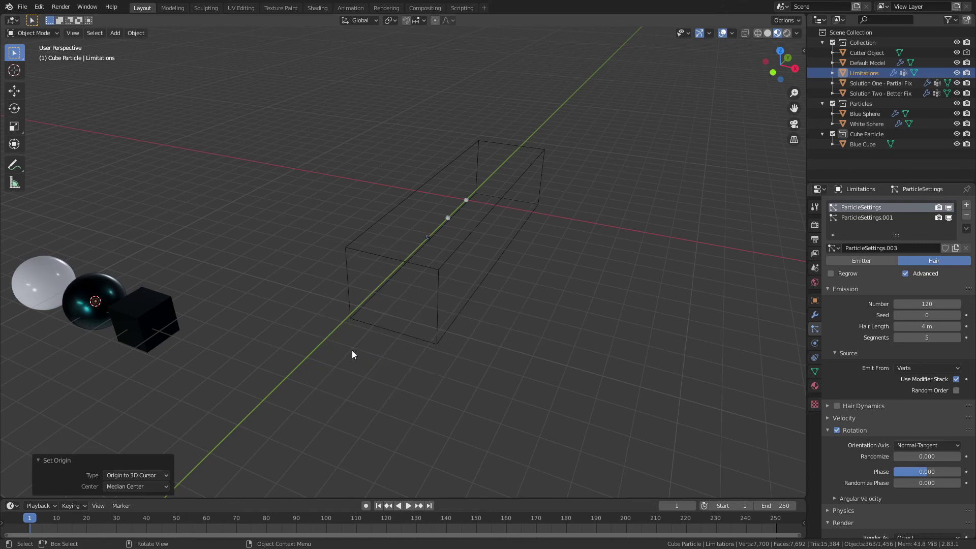
{"action": "left_click", "coordinate": [450, 347]}
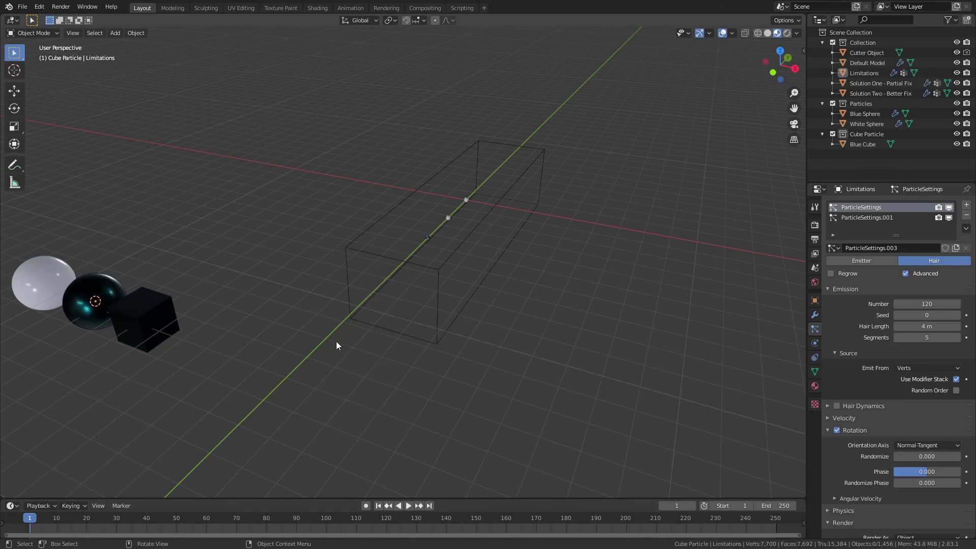
Step: Move the Blue Sphere to -2.1552 m along Y and frame the whole scene
{"action": "left_click", "coordinate": [85, 314]}
{"action": "key", "text": "g"}
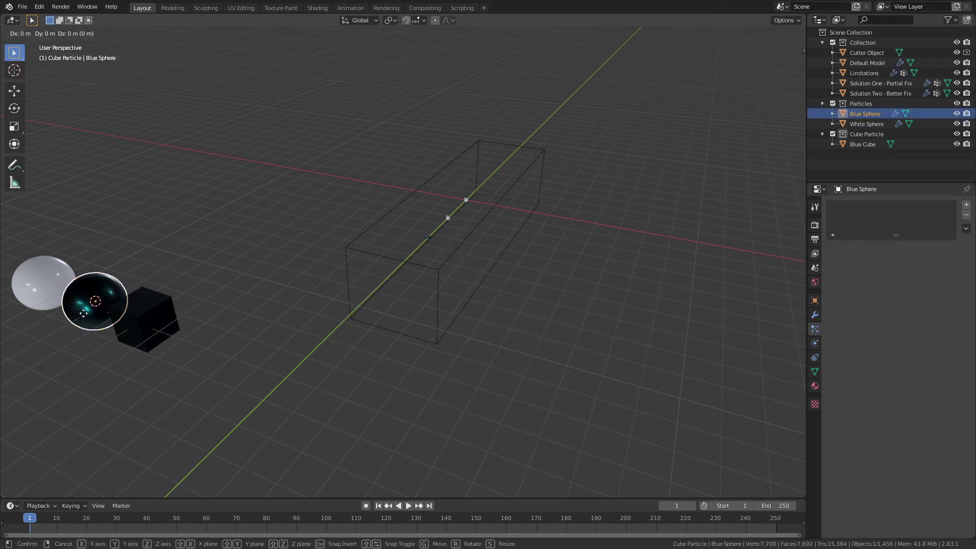
{"action": "key", "text": "y"}
{"action": "left_click", "coordinate": [36, 362]}
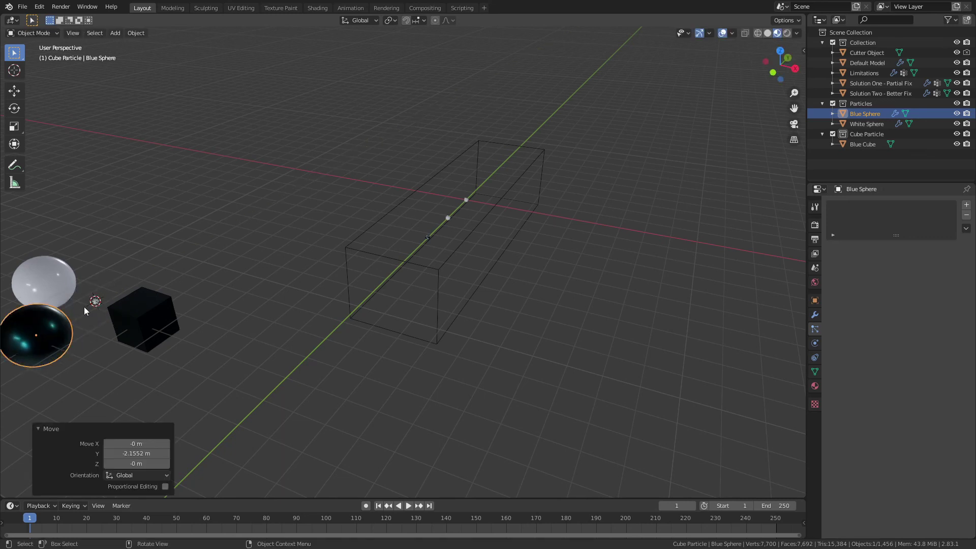
{"action": "key", "text": "KP_Decimal"}
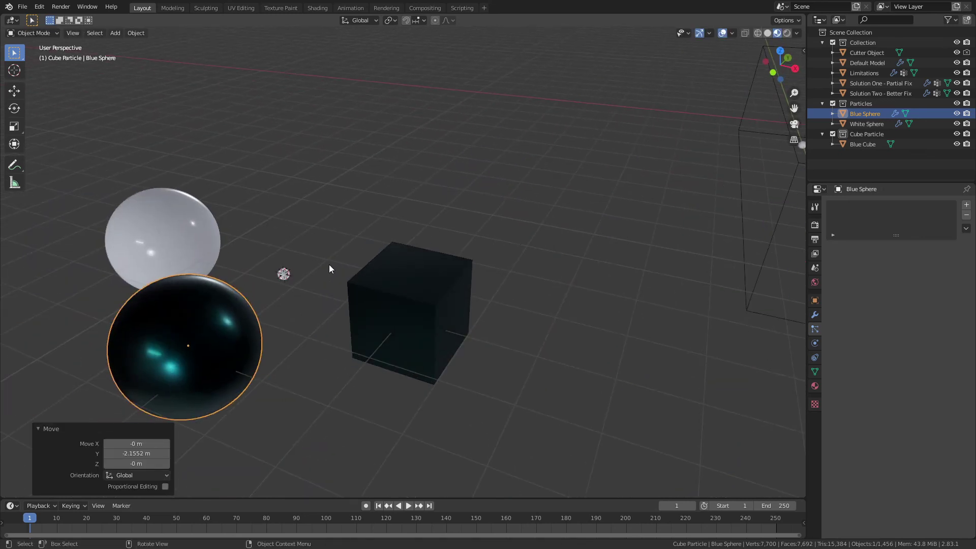
{"action": "left_click", "coordinate": [556, 254]}
{"action": "key", "text": "Home"}
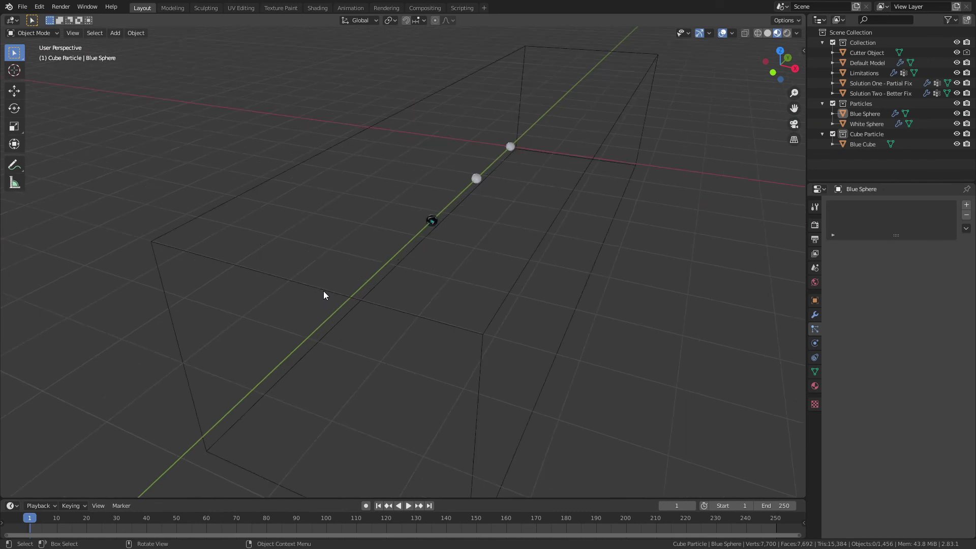
Step: Start sliding the cutter box back along X over the models
{"action": "left_click", "coordinate": [416, 316]}
{"action": "key", "text": "g"}
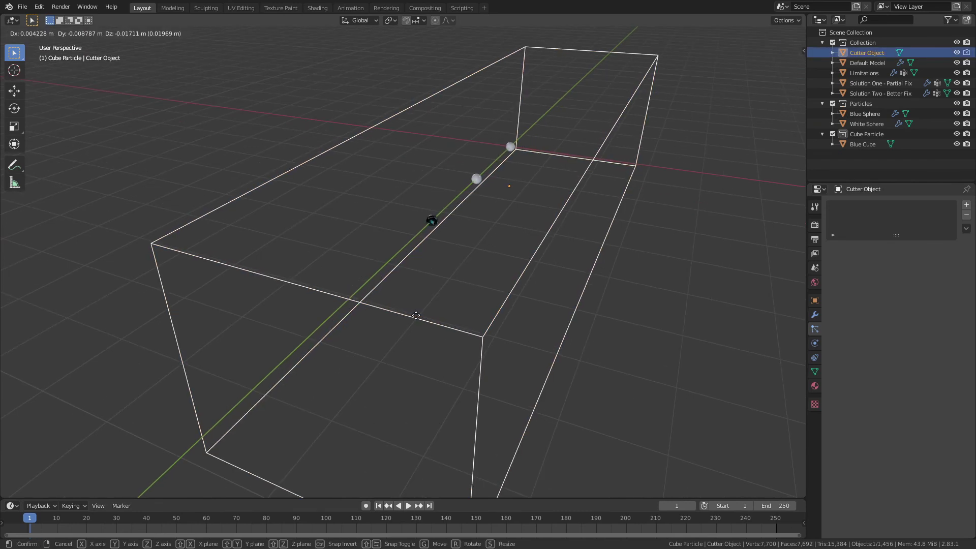
{"action": "key", "text": "x"}
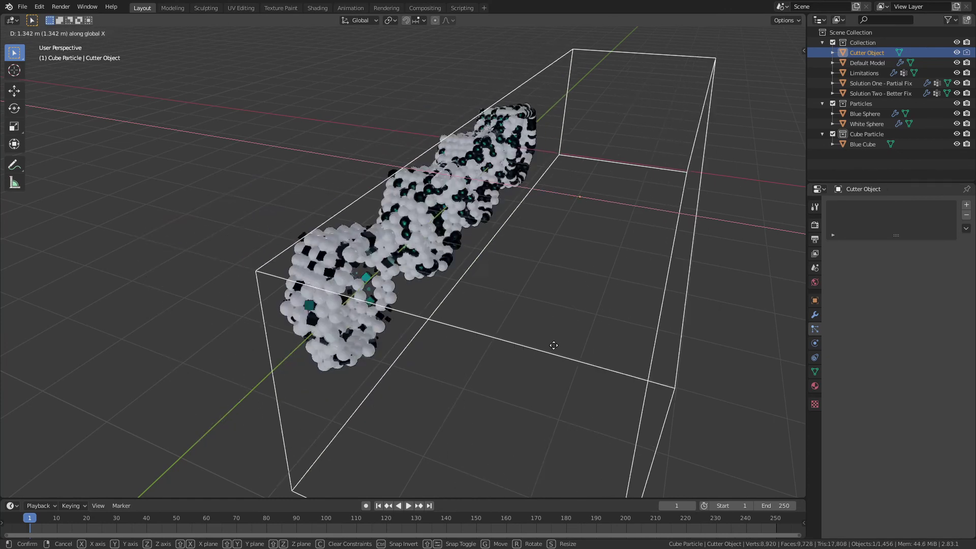
Step: Confirm the cutter clear of the models, and test then cancel rotating Limitations twice
{"action": "left_click", "coordinate": [602, 353]}
{"action": "left_click", "coordinate": [350, 289]}
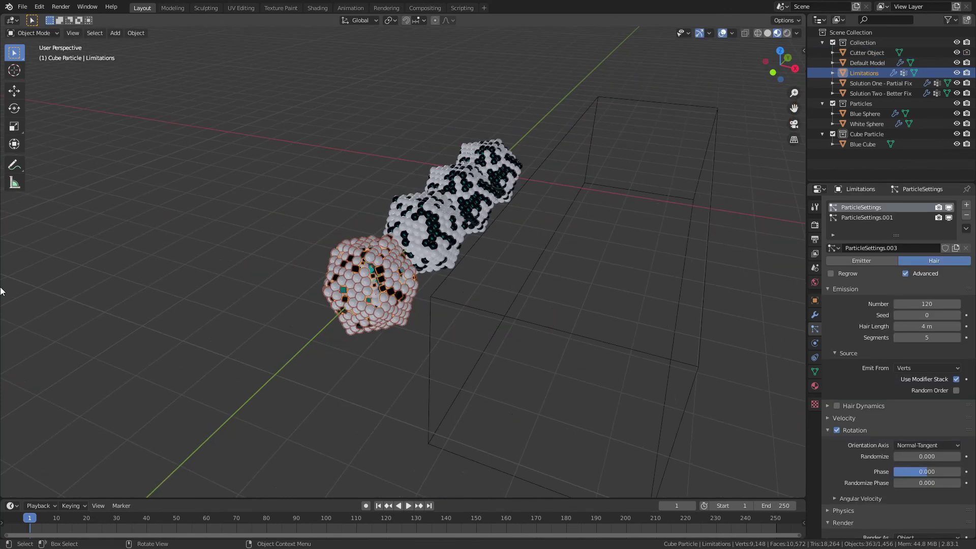
{"action": "key", "text": "r"}
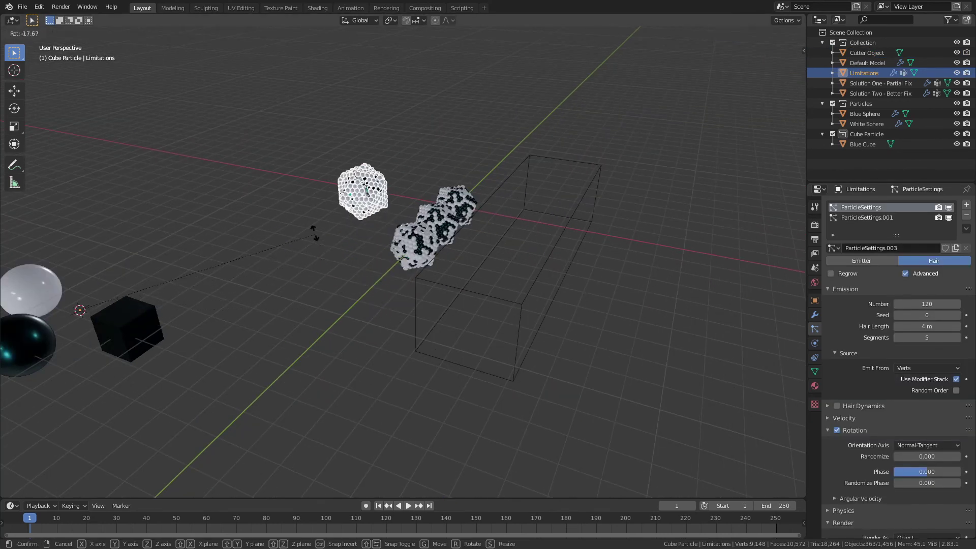
{"action": "right_click", "coordinate": [391, 281]}
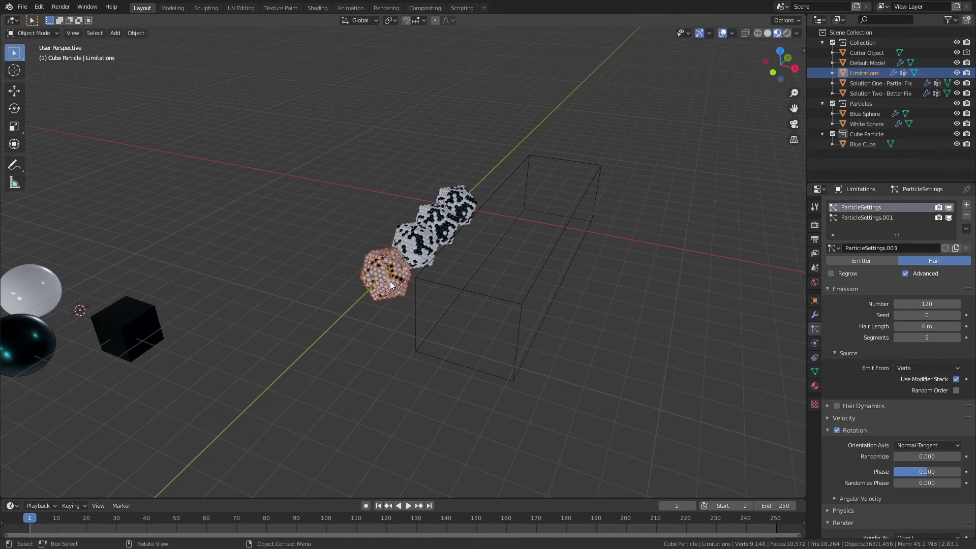
{"action": "key", "text": "r"}
{"action": "right_click", "coordinate": [476, 325]}
{"action": "left_click", "coordinate": [501, 308]}
Step: Show Solution One - Partial Fix's particle settings down to the instance Collection options
{"action": "scroll", "coordinate": [490, 310], "scroll_direction": "up", "scroll_amount": 3}
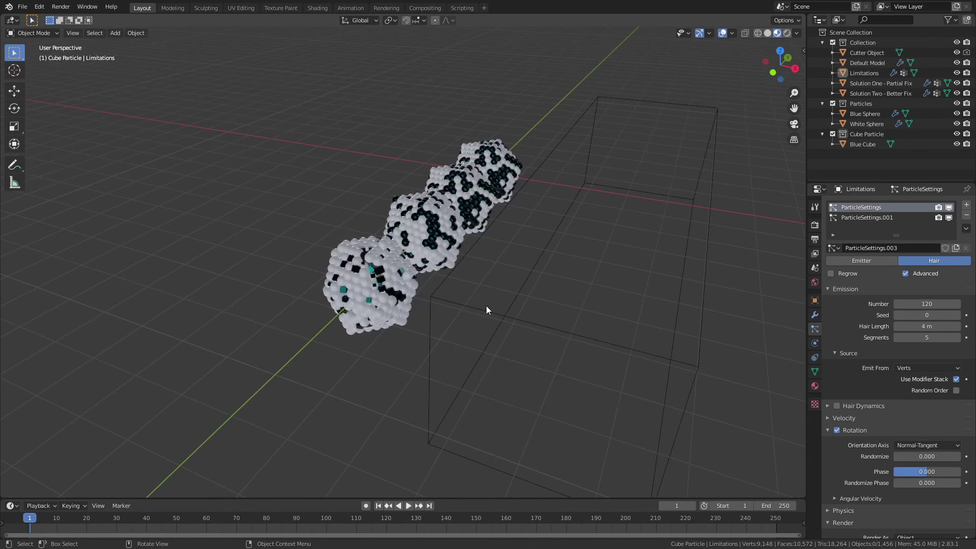
{"action": "left_click", "coordinate": [460, 198]}
{"action": "scroll", "coordinate": [927, 478], "scroll_direction": "down", "scroll_amount": 12}
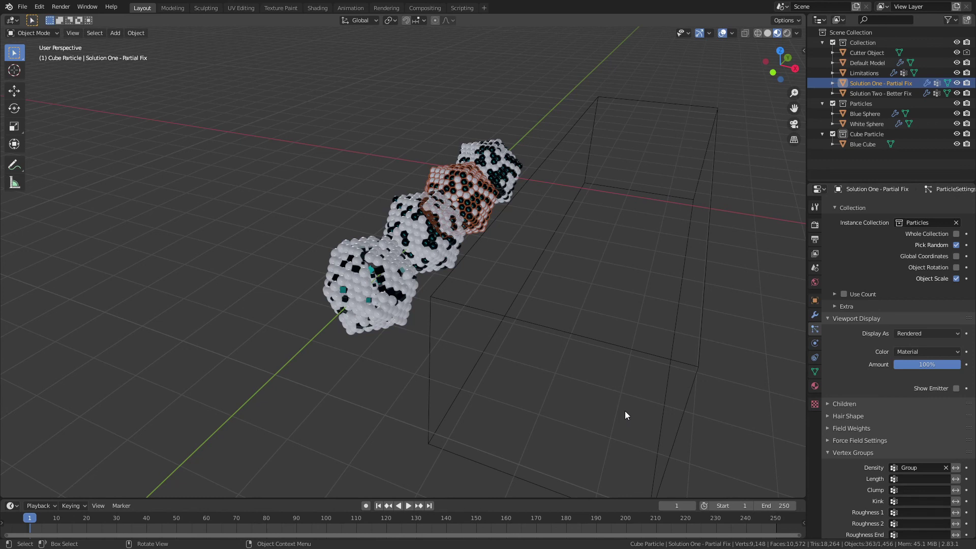
Step: Move the Cutter Object 0.91259 m along X and confirm it
{"action": "left_click", "coordinate": [674, 365]}
{"action": "key", "text": "g"}
{"action": "key", "text": "x"}
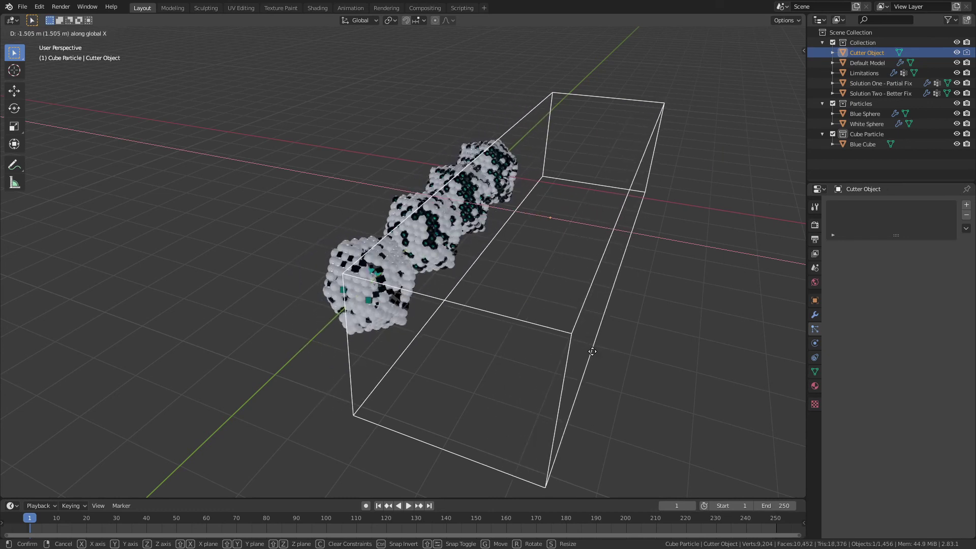
{"action": "left_click", "coordinate": [636, 366]}
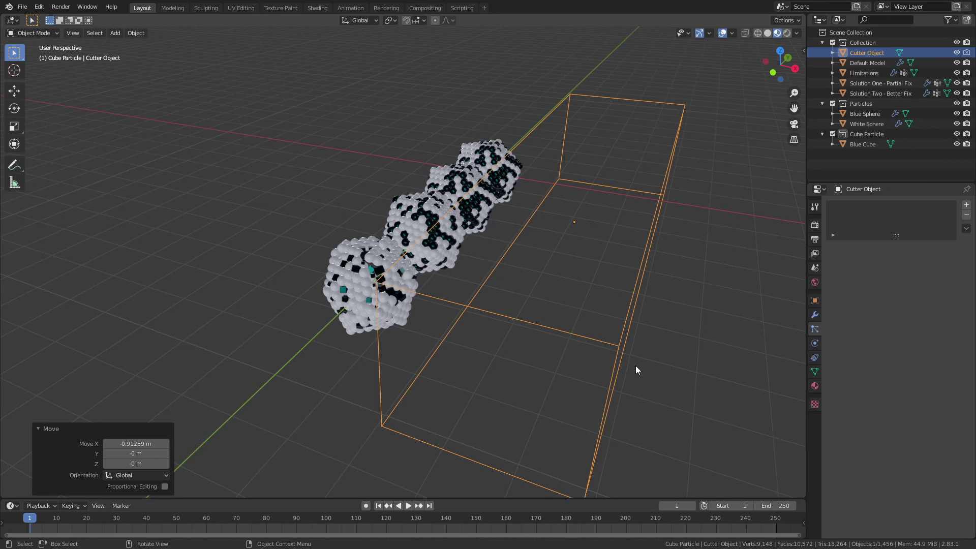